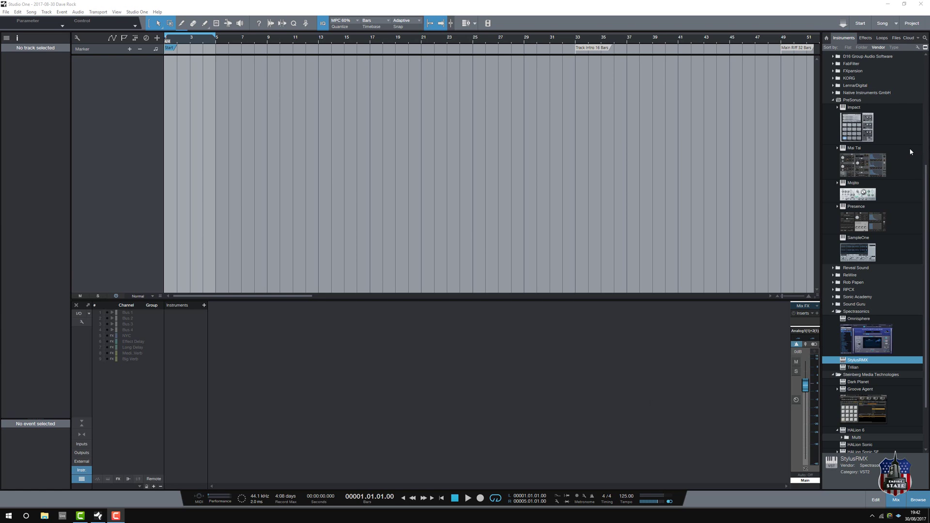
- Browse the sample files and preview Zenhiser synth loop 002
{"action": "left_click", "coordinate": [884, 39]}
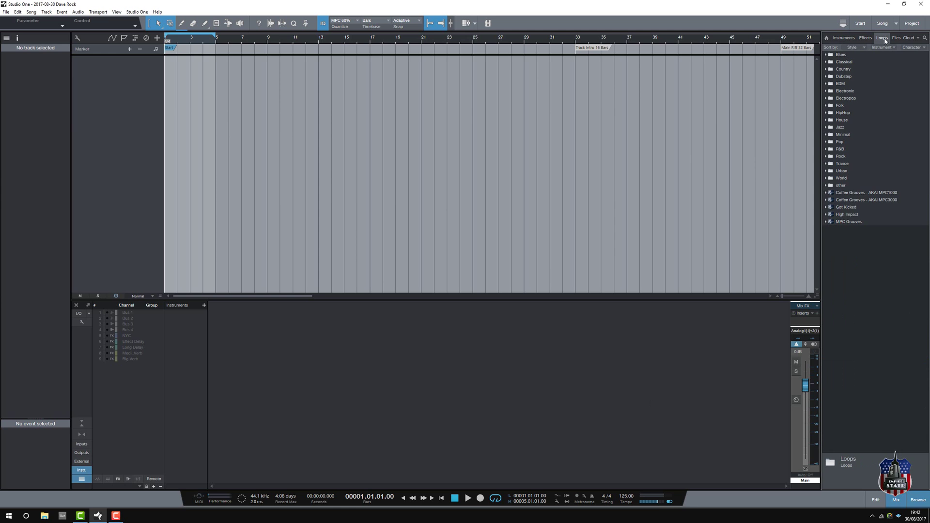
{"action": "left_click", "coordinate": [897, 38]}
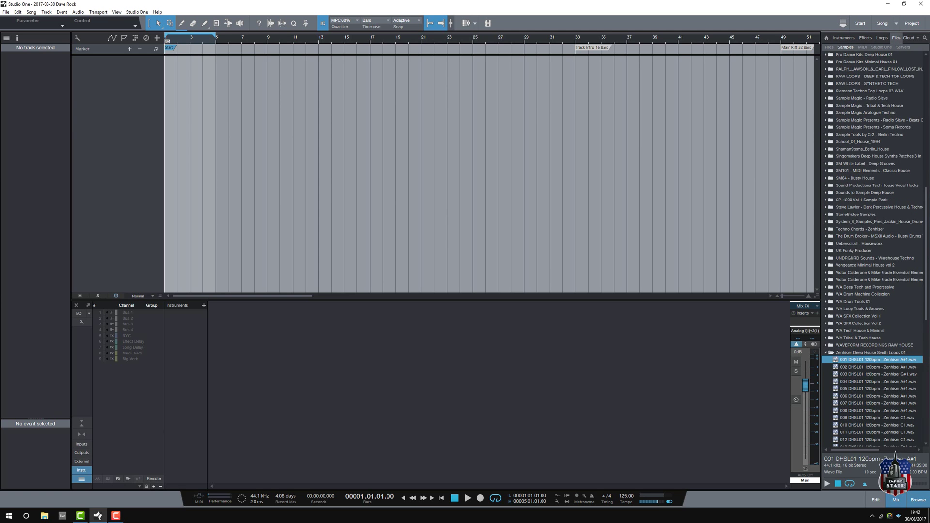
{"action": "left_click", "coordinate": [857, 368]}
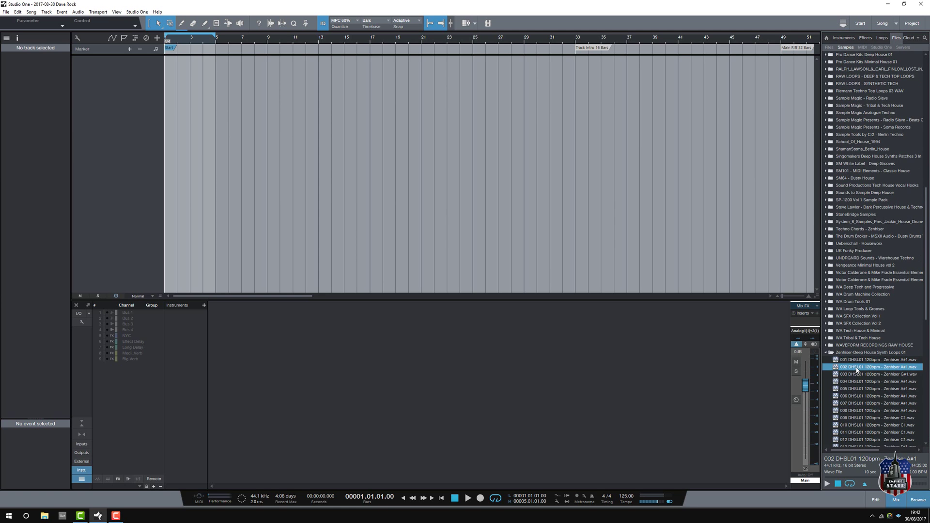
{"action": "left_click", "coordinate": [827, 483]}
- Stop the preview and place loop 001 DHSL01 120bpm on a new track at bar 1
{"action": "left_click", "coordinate": [855, 361]}
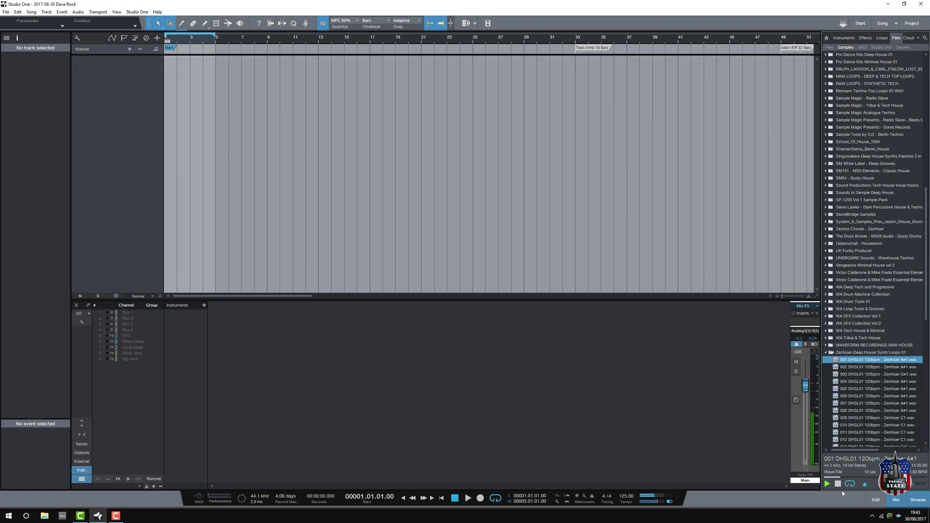
{"action": "left_click", "coordinate": [865, 363]}
{"action": "mouse_move", "coordinate": [859, 362]}
{"action": "left_mouse_down"}
{"action": "mouse_move", "coordinate": [554, 264]}
{"action": "mouse_move", "coordinate": [266, 143]}
{"action": "mouse_move", "coordinate": [349, 185]}
{"action": "mouse_move", "coordinate": [166, 54]}
{"action": "left_mouse_up"}
{"action": "left_click_drag", "start_coordinate": [849, 360], "coordinate": [168, 69]}
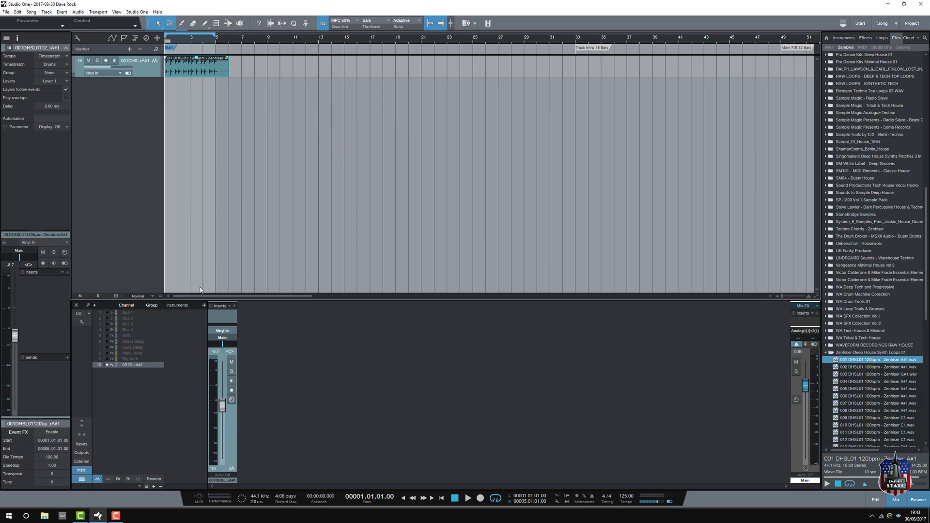
- Trim the synth loop's start, move it to bar 1, and end it at bar 5
{"action": "scroll", "coordinate": [161, 288], "scroll_direction": "up", "scroll_amount": 4}
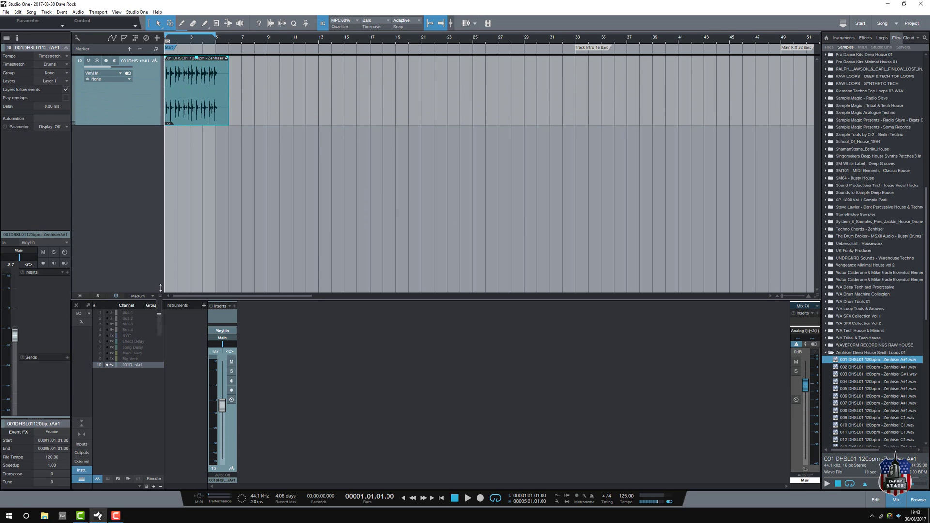
{"action": "left_click_drag", "start_coordinate": [783, 297], "coordinate": [787, 296]}
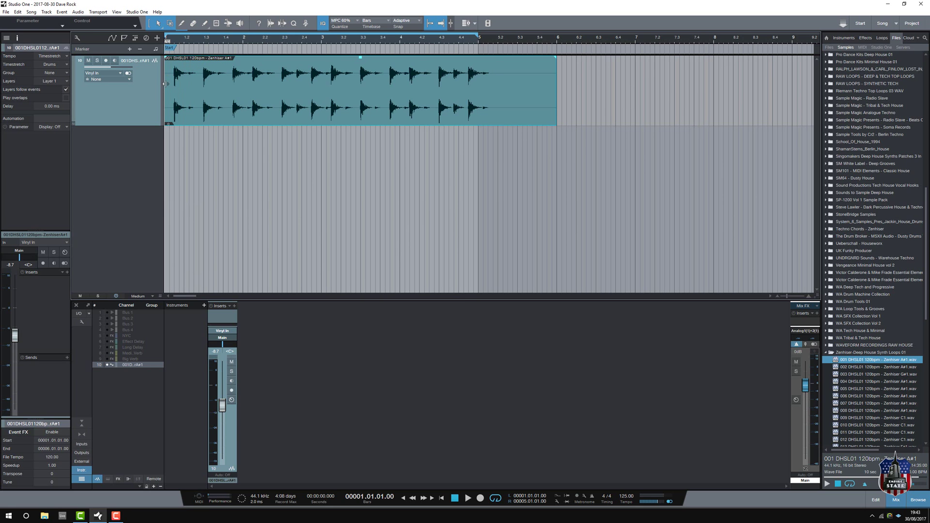
{"action": "left_click_drag", "start_coordinate": [165, 84], "coordinate": [174, 84]}
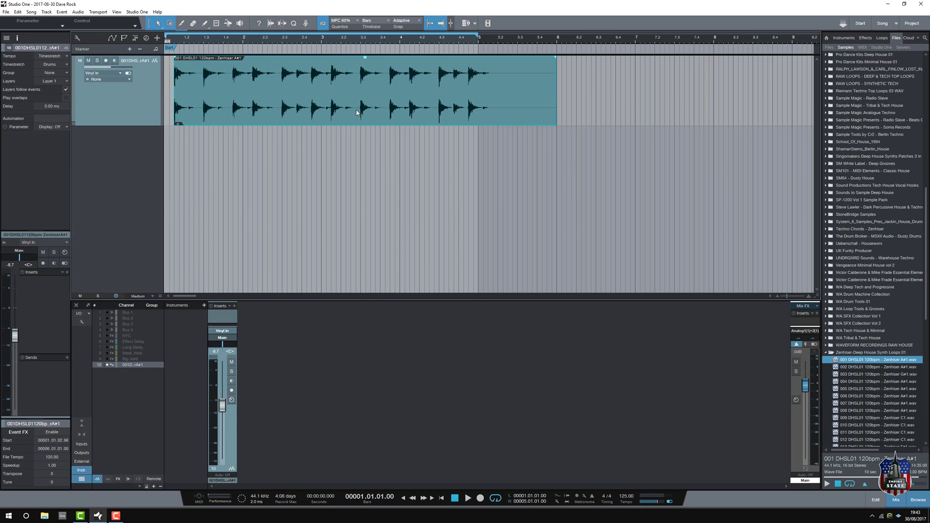
{"action": "left_click_drag", "start_coordinate": [357, 112], "coordinate": [339, 109]}
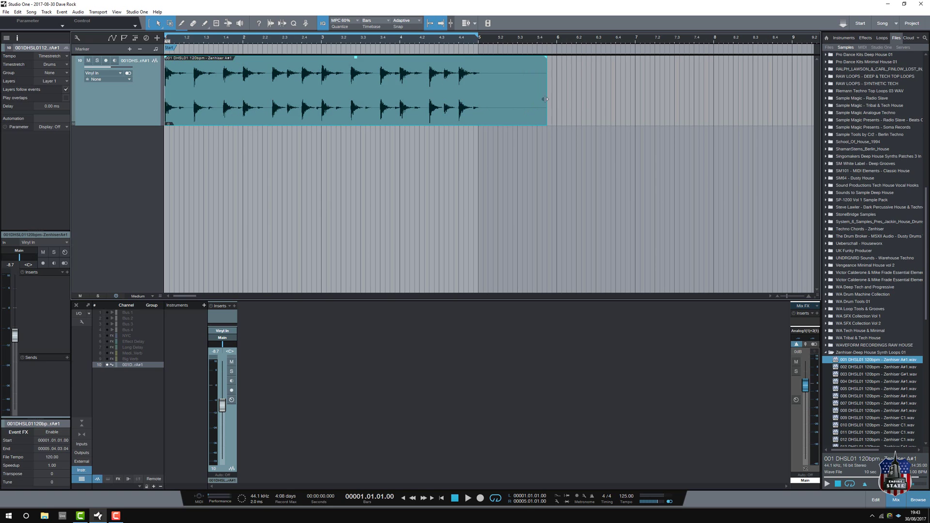
{"action": "left_click_drag", "start_coordinate": [546, 99], "coordinate": [479, 99]}
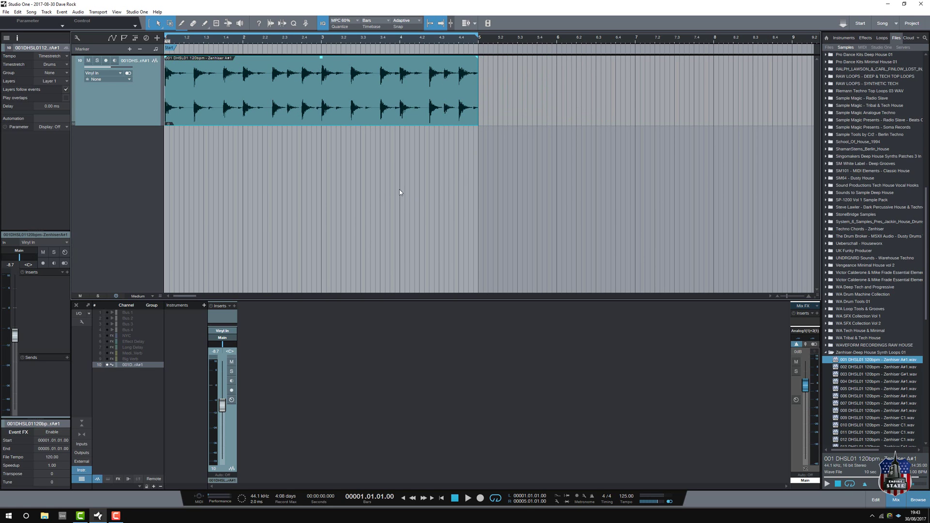
- Enable the metronome and play back the trimmed loop
{"action": "left_click", "coordinate": [592, 497]}
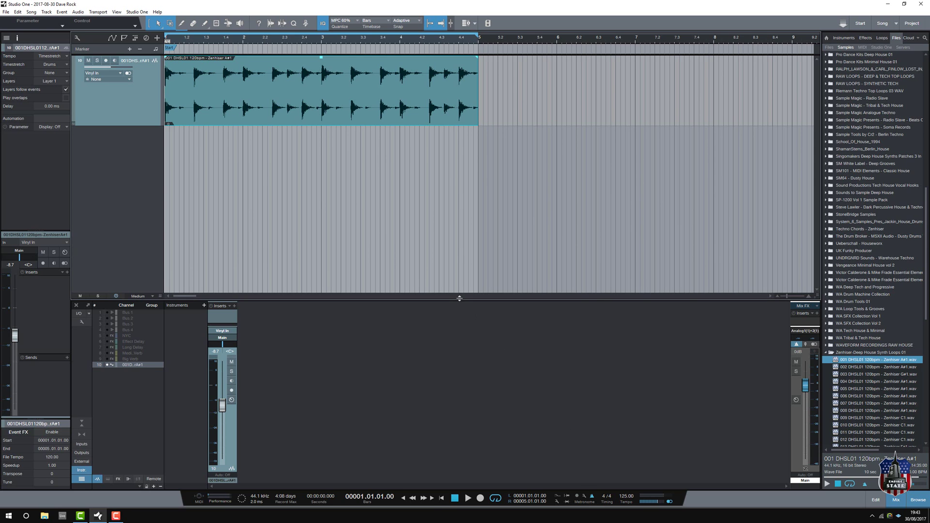
{"action": "left_click", "coordinate": [468, 499]}
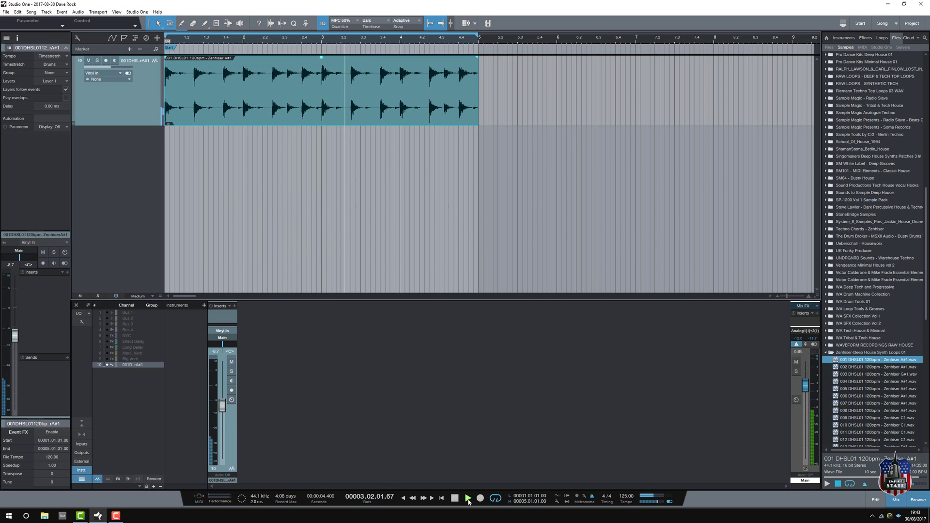
{"action": "left_click", "coordinate": [457, 501]}
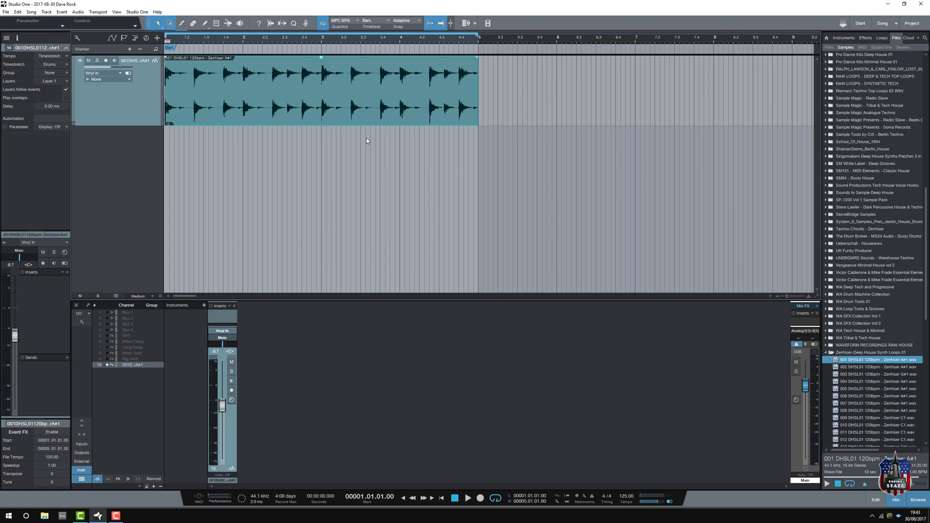
- Open the audio event in Melodyne and enlarge the editor area
{"action": "right_click", "coordinate": [265, 111]}
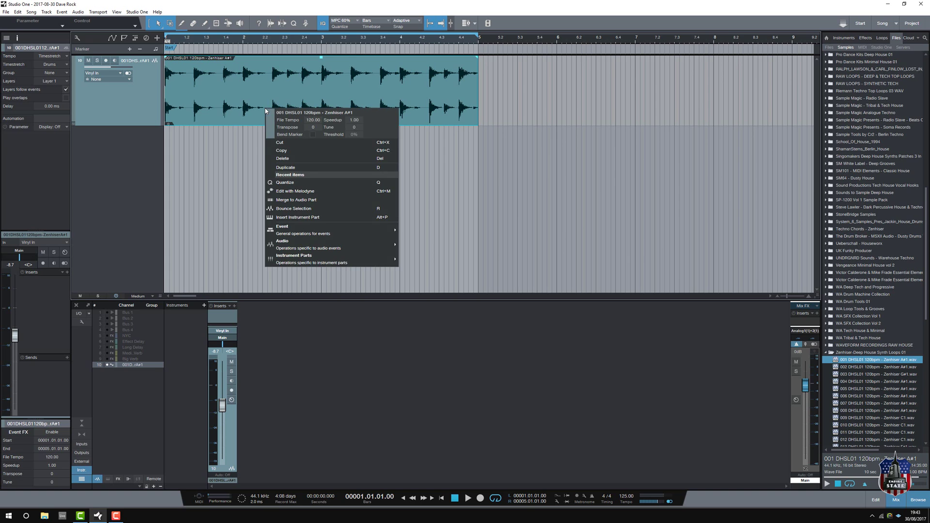
{"action": "left_click", "coordinate": [294, 190]}
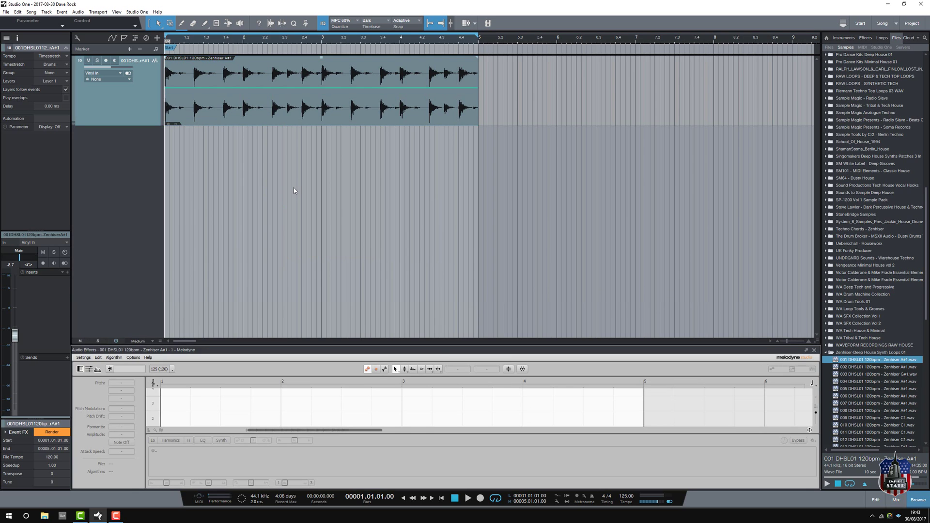
{"action": "left_click_drag", "start_coordinate": [438, 344], "coordinate": [416, 213]}
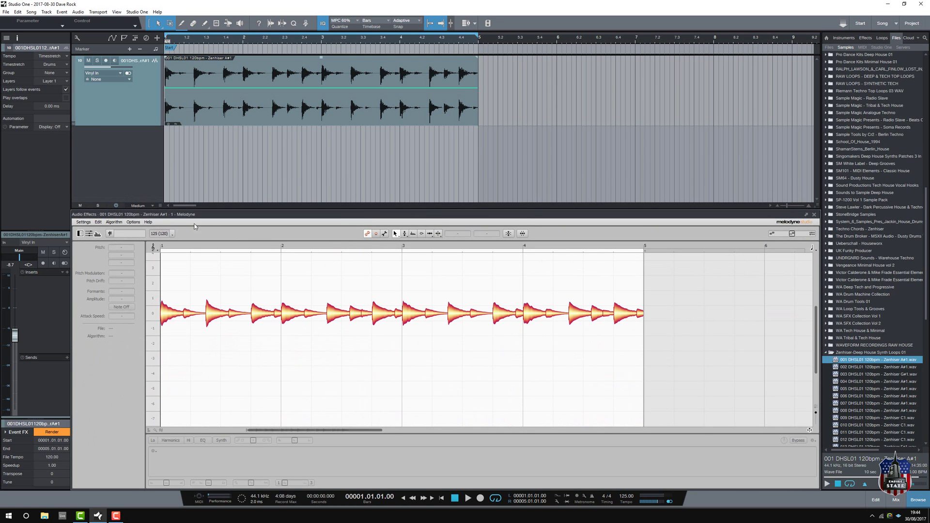
- Re-analyse the loop with Melodyne's Melodic algorithm
{"action": "left_click", "coordinate": [100, 222]}
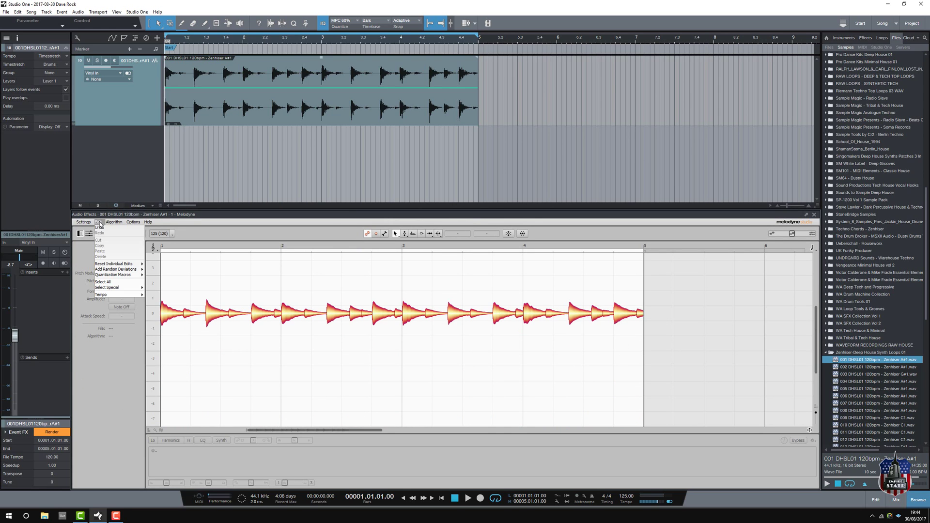
{"action": "mouse_move", "coordinate": [114, 221]}
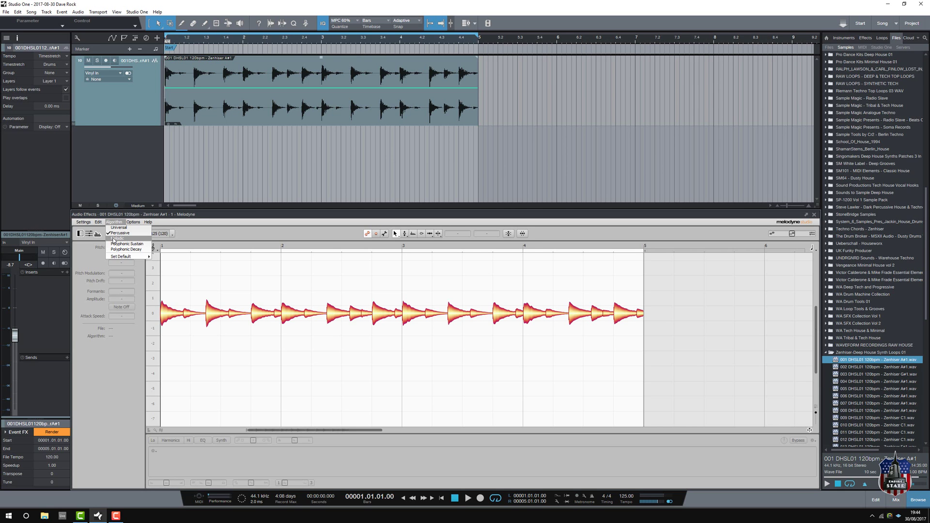
{"action": "left_click", "coordinate": [115, 238]}
{"action": "left_click", "coordinate": [456, 266]}
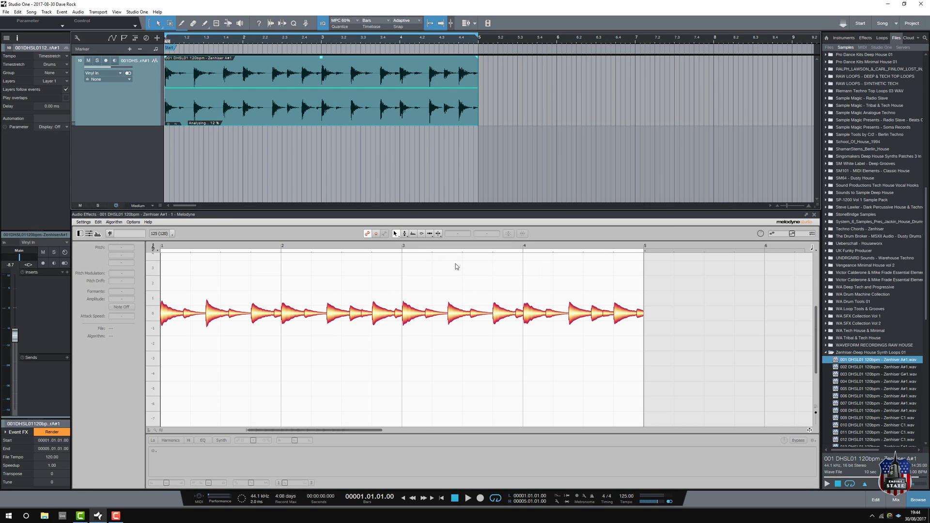
{"action": "scroll", "coordinate": [458, 332], "scroll_direction": "down", "scroll_amount": 5}
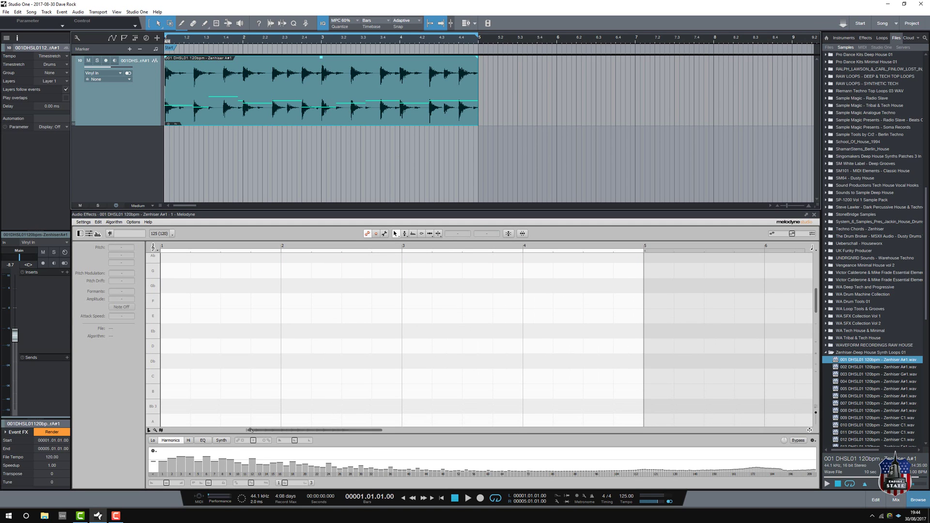
- Play the loop in Melodyne to hear the detected notes, then stop
{"action": "left_click_drag", "start_coordinate": [248, 431], "coordinate": [216, 431]}
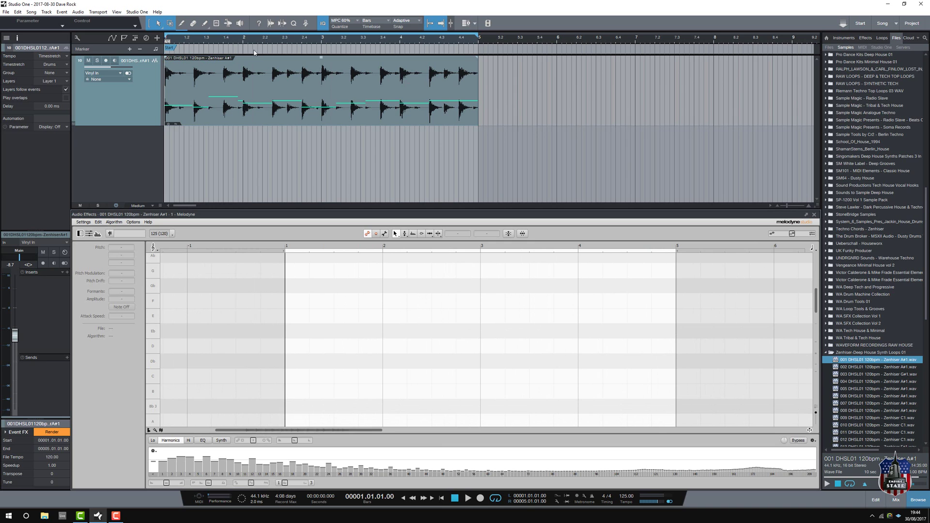
{"action": "left_click", "coordinate": [468, 498]}
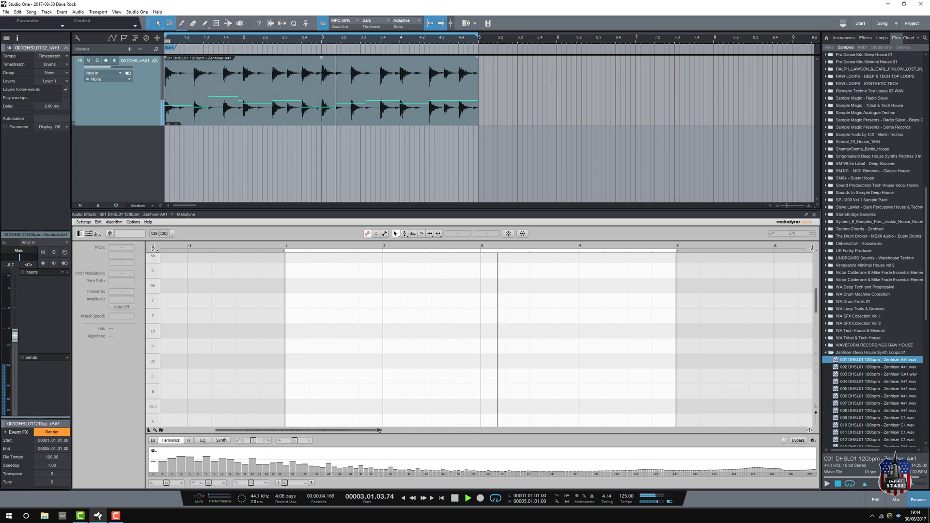
{"action": "left_click_drag", "start_coordinate": [382, 431], "coordinate": [463, 430]}
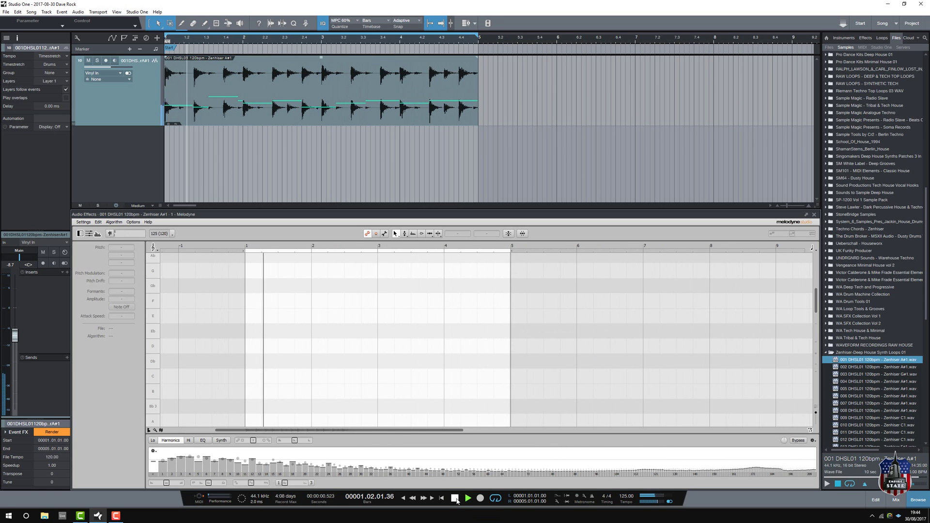
{"action": "key", "text": "space"}
{"action": "scroll", "coordinate": [673, 318], "scroll_direction": "down", "scroll_amount": 5}
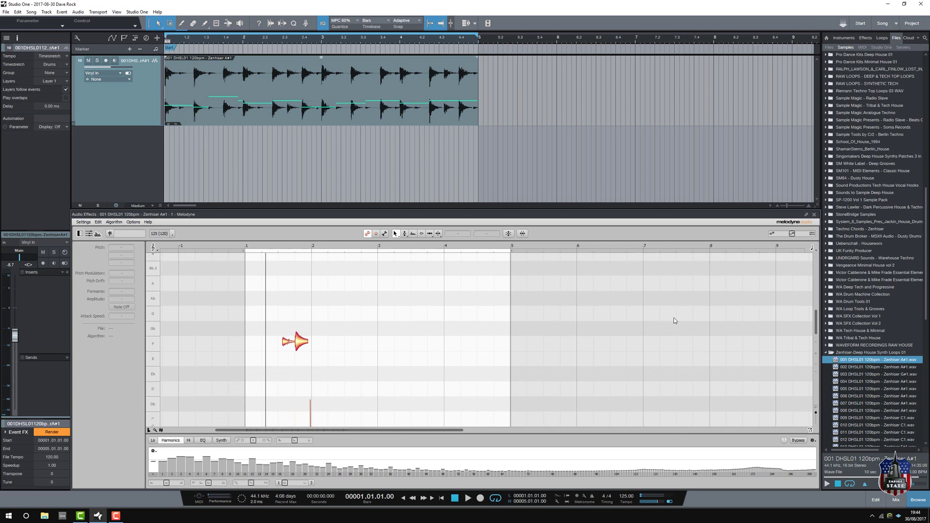
{"action": "scroll", "coordinate": [673, 318], "scroll_direction": "down", "scroll_amount": 4}
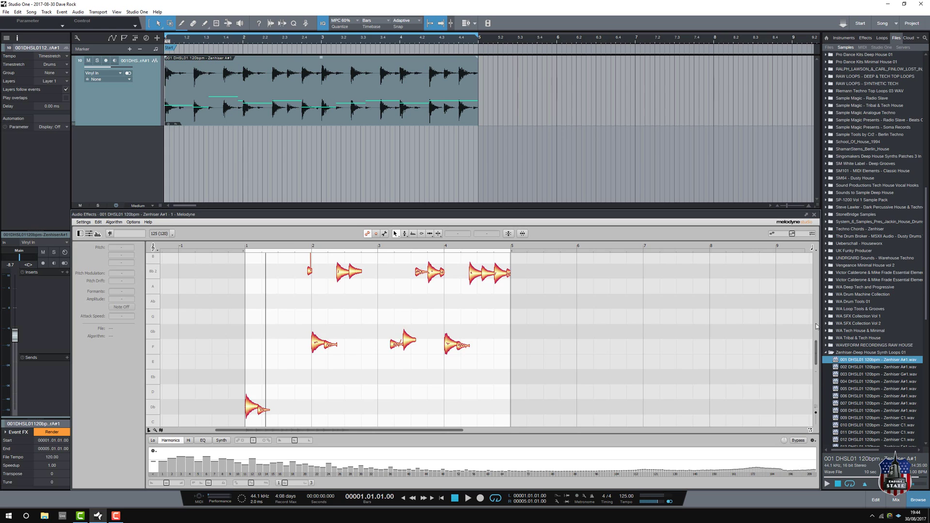
{"action": "scroll", "coordinate": [817, 347], "scroll_direction": "up", "scroll_amount": 4}
{"action": "scroll", "coordinate": [817, 347], "scroll_direction": "down", "scroll_amount": 2}
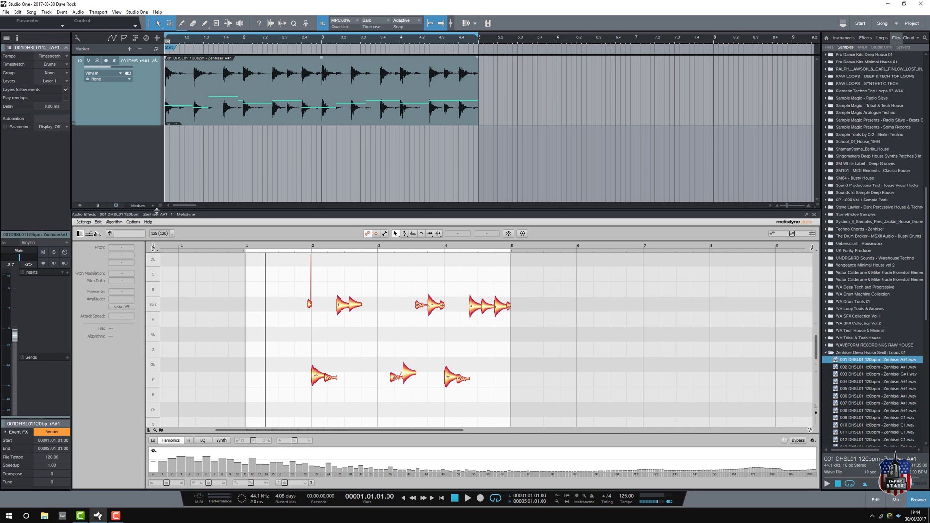
- Set Melodyne's time grid to 1/16 and zoom in horizontally on the notes
{"action": "left_click", "coordinate": [132, 224]}
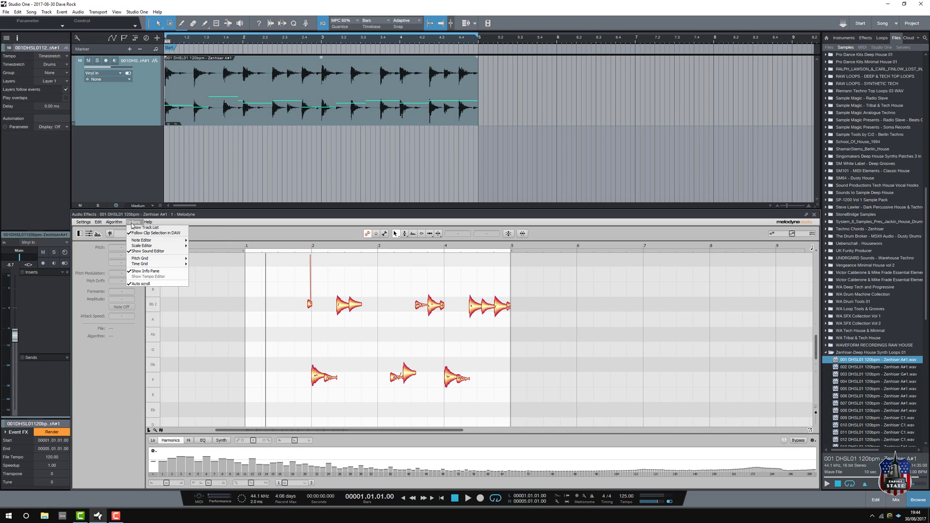
{"action": "mouse_move", "coordinate": [145, 264]}
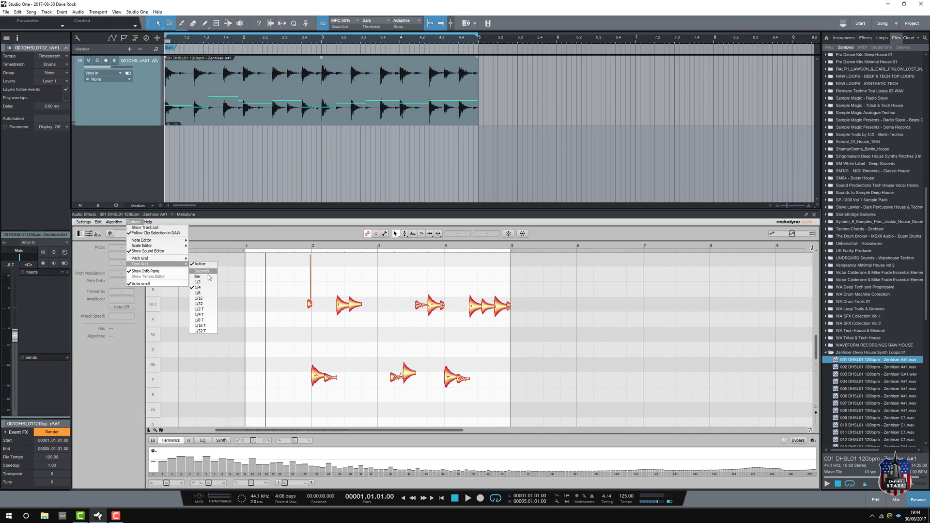
{"action": "left_click", "coordinate": [206, 298]}
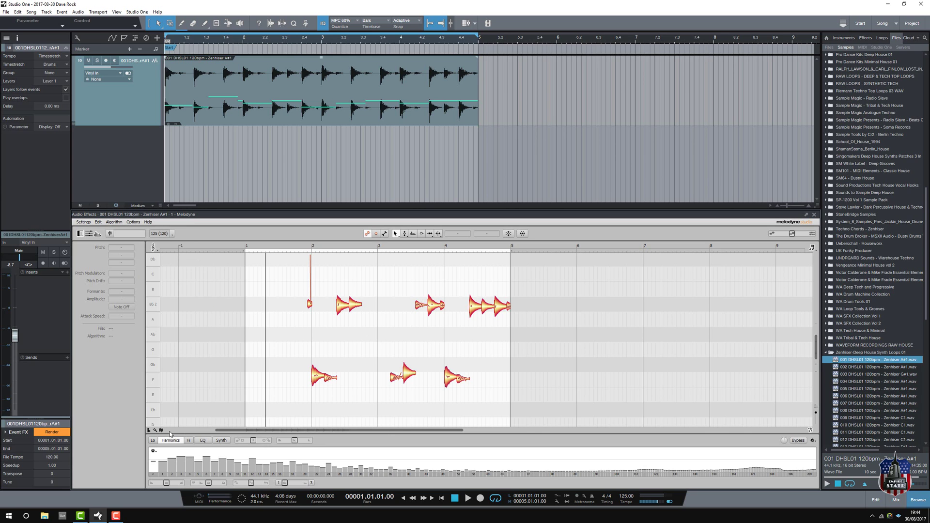
{"action": "left_click_drag", "start_coordinate": [216, 430], "coordinate": [262, 430]}
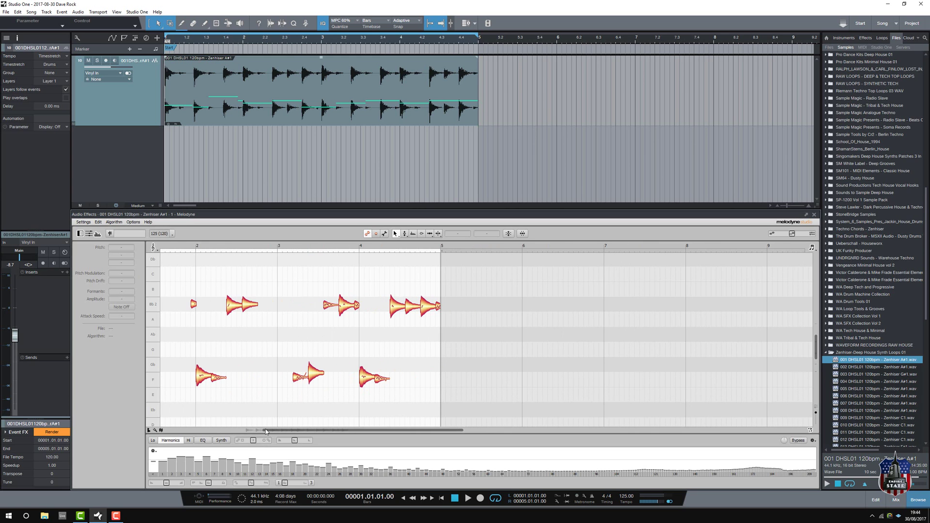
{"action": "left_click_drag", "start_coordinate": [472, 429], "coordinate": [388, 433]}
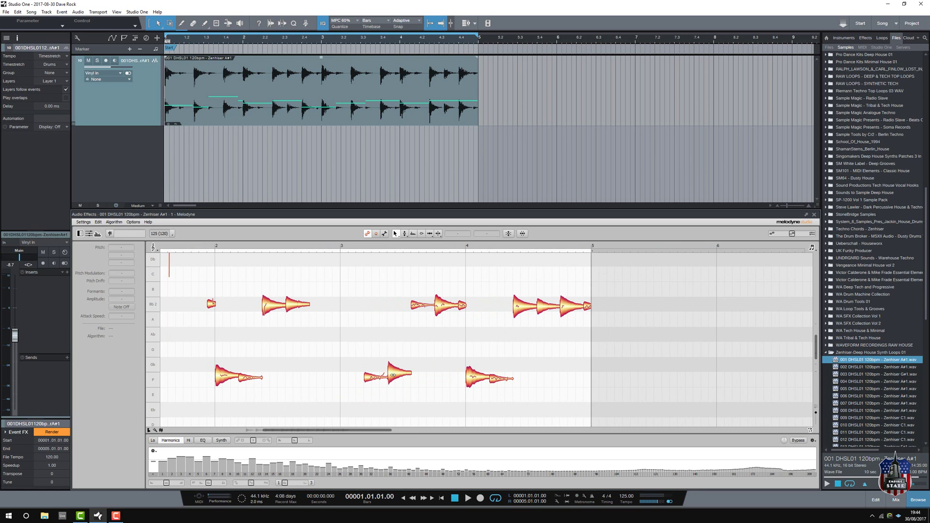
- Copy the F note in bar 3 and paste a duplicate
{"action": "left_click", "coordinate": [395, 379]}
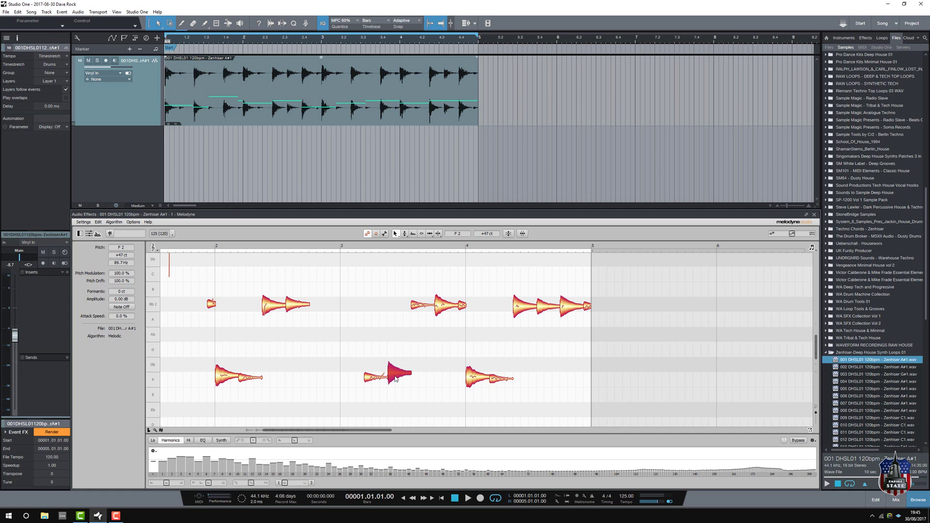
{"action": "key", "text": "space"}
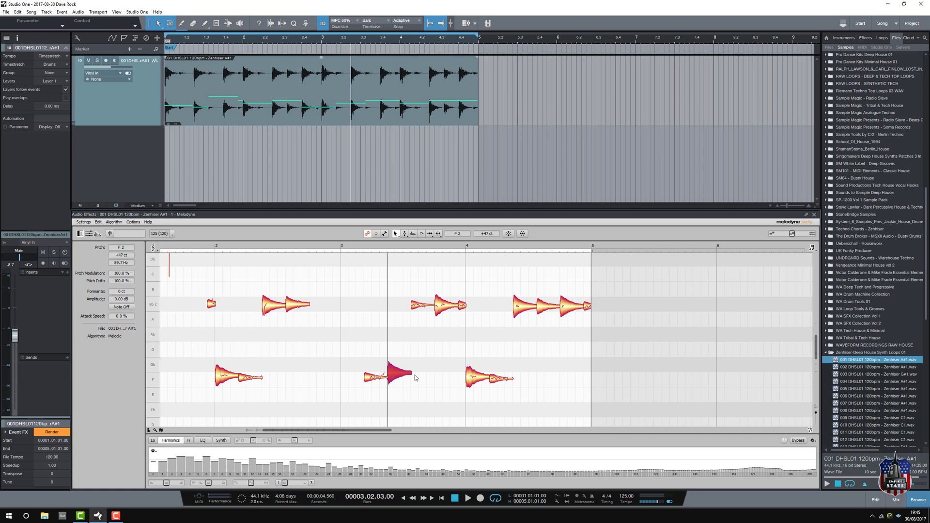
{"action": "right_click", "coordinate": [434, 375]}
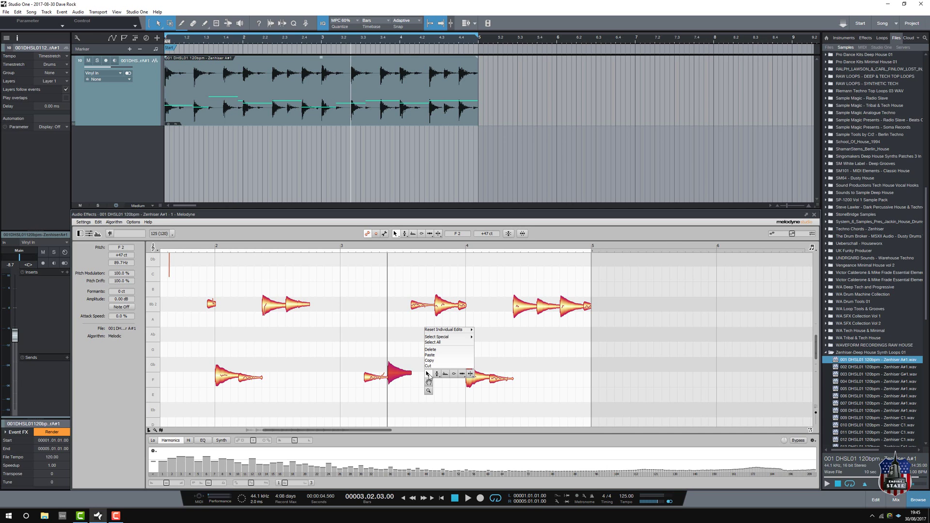
{"action": "left_click", "coordinate": [431, 360]}
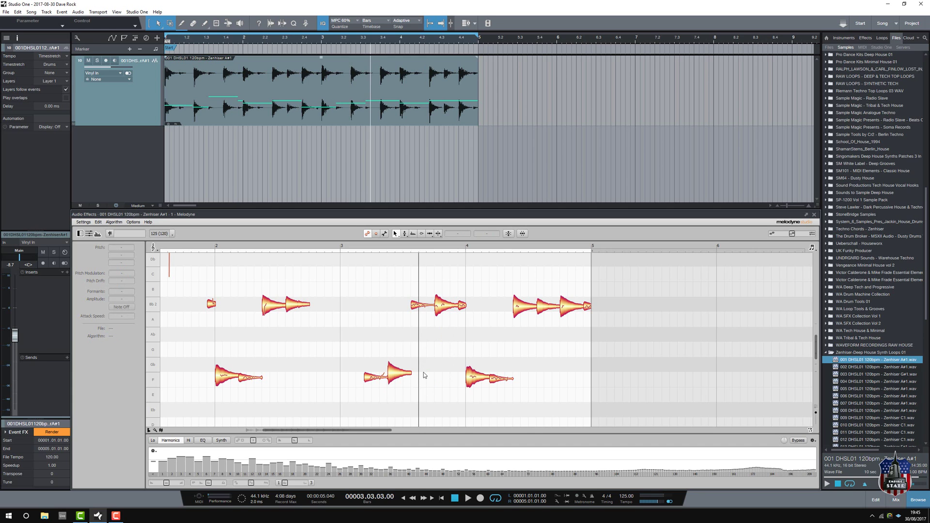
{"action": "right_click", "coordinate": [423, 374]}
{"action": "left_click", "coordinate": [431, 357]}
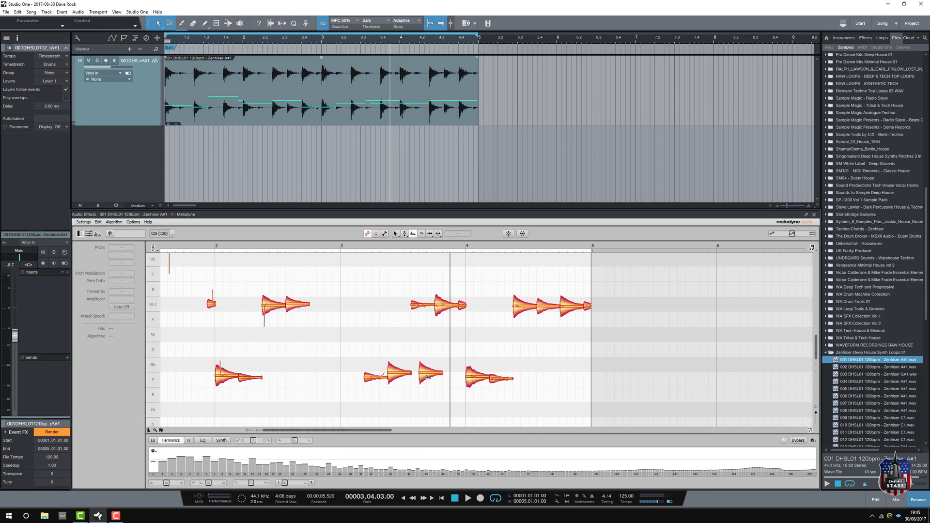
- Move the pasted F note into the second half of bar 4 and audition the loop
{"action": "left_click", "coordinate": [428, 381]}
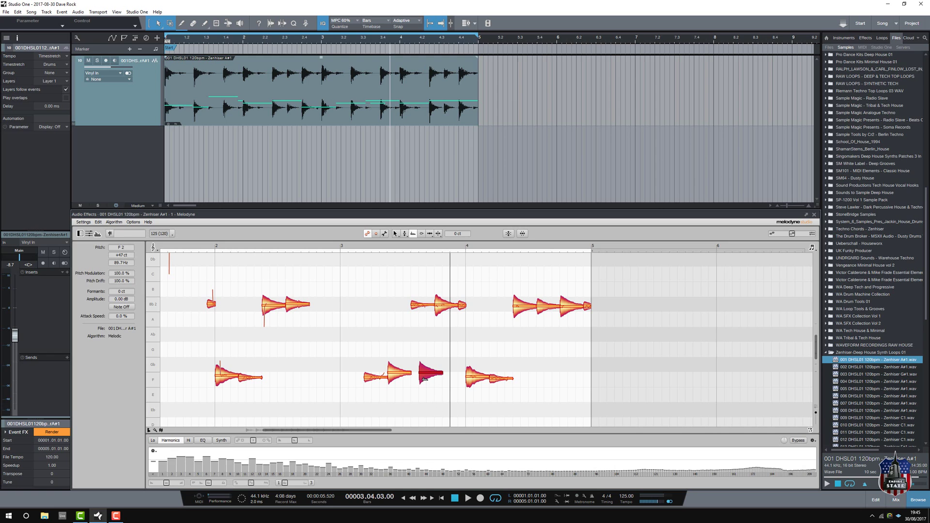
{"action": "left_click", "coordinate": [494, 355]}
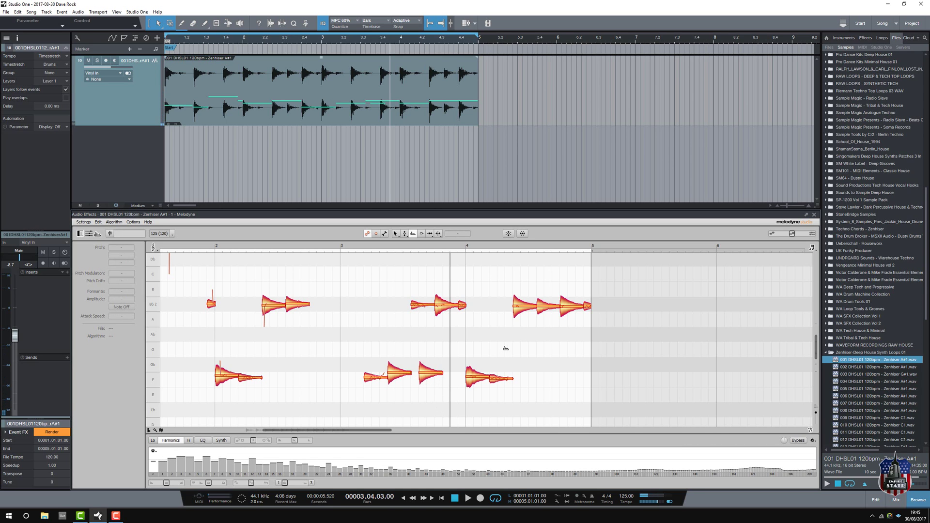
{"action": "left_click", "coordinate": [398, 234]}
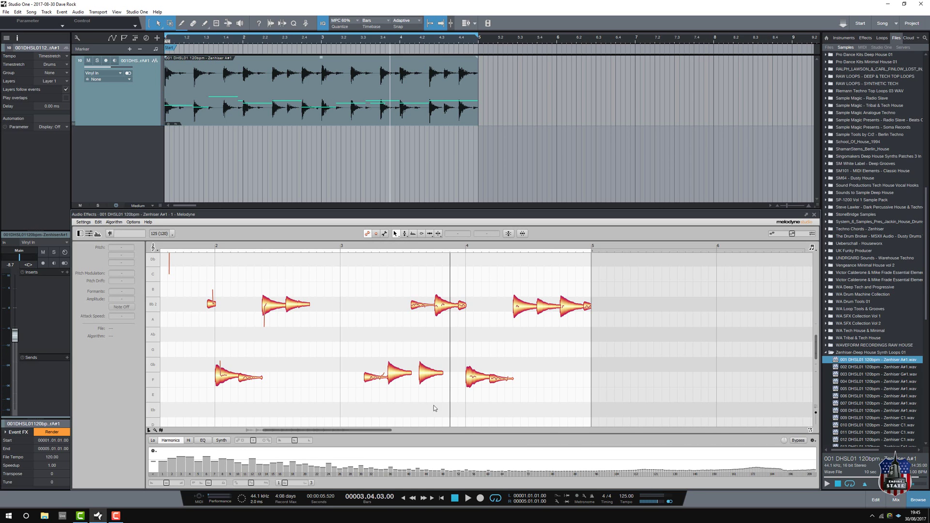
{"action": "left_click", "coordinate": [428, 380]}
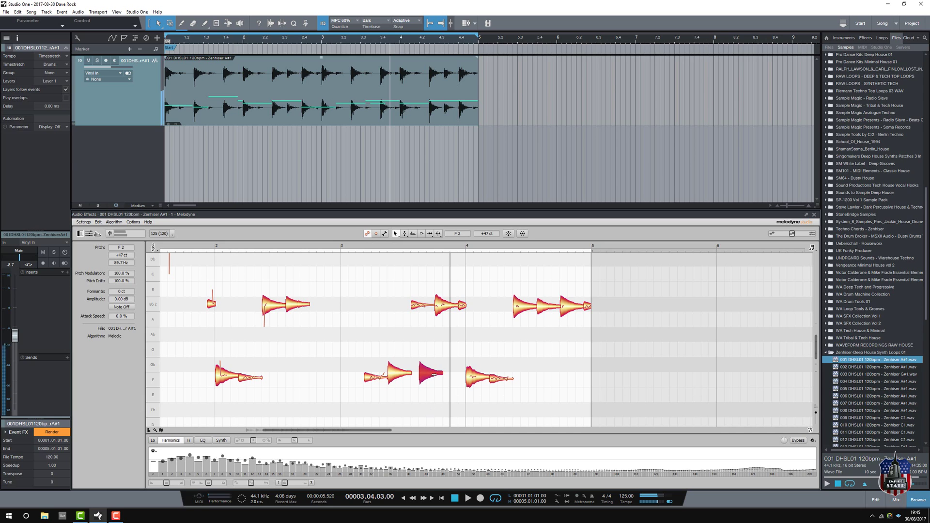
{"action": "left_click_drag", "start_coordinate": [428, 381], "coordinate": [553, 377]}
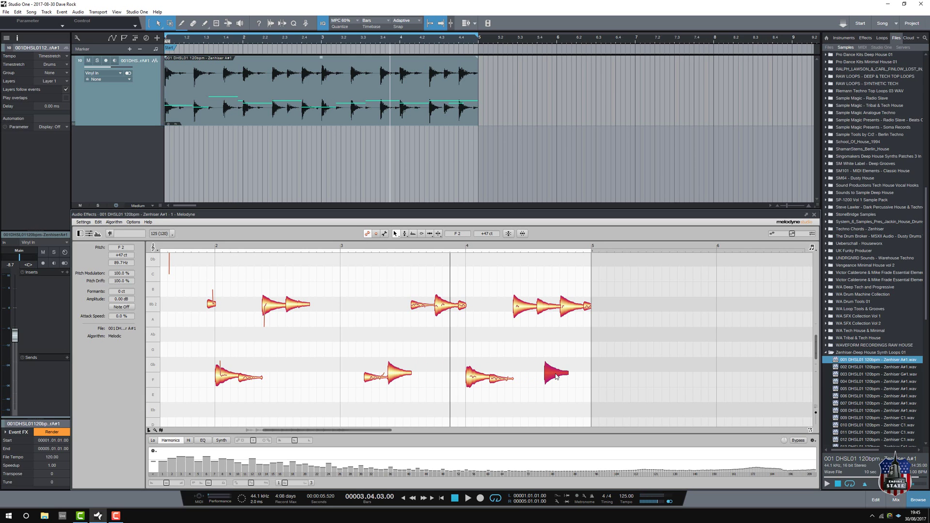
{"action": "key", "text": "space"}
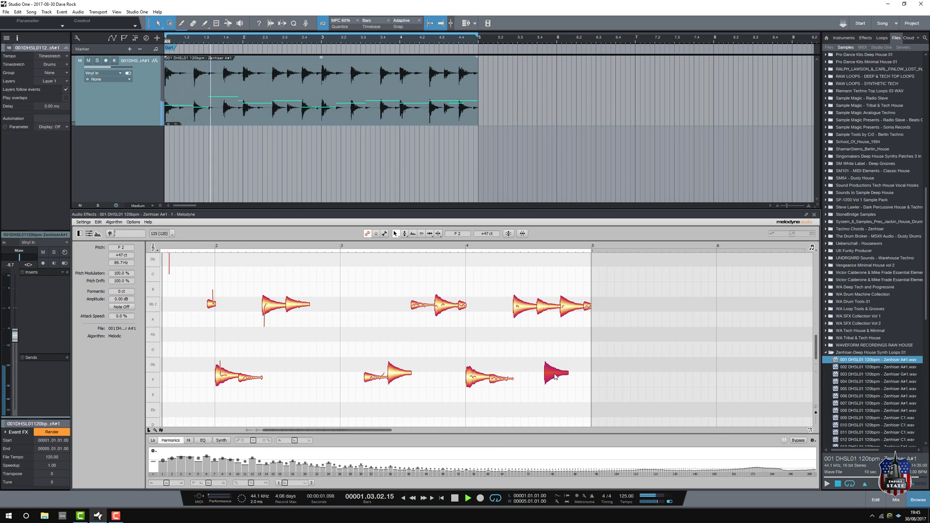
{"action": "key", "text": "space"}
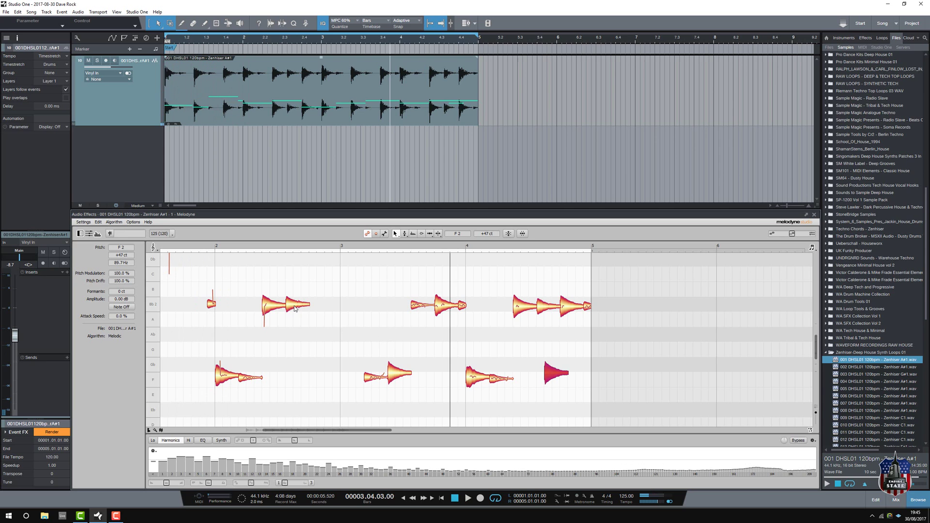
{"action": "left_click", "coordinate": [292, 307]}
{"action": "left_click_drag", "start_coordinate": [293, 307], "coordinate": [292, 347]}
{"action": "key", "text": "space"}
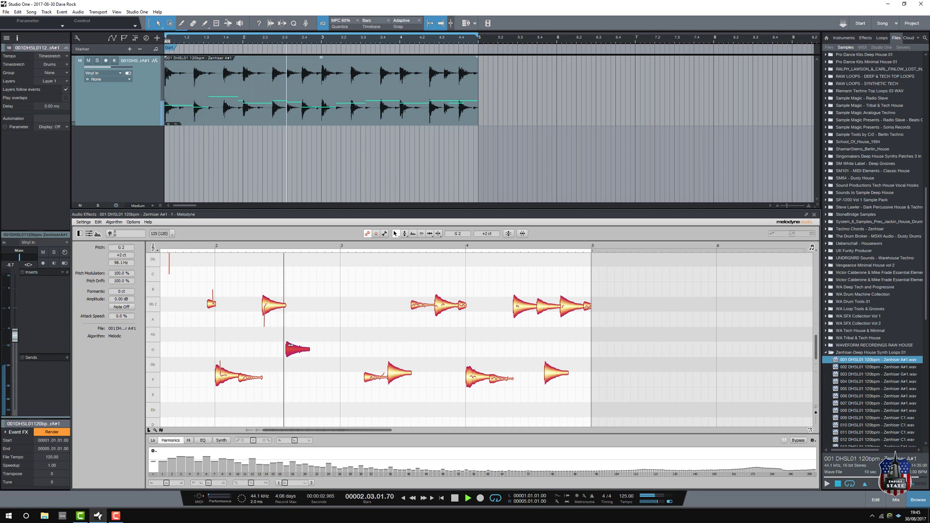
{"action": "key", "text": "space"}
{"action": "left_click_drag", "start_coordinate": [291, 349], "coordinate": [290, 308]}
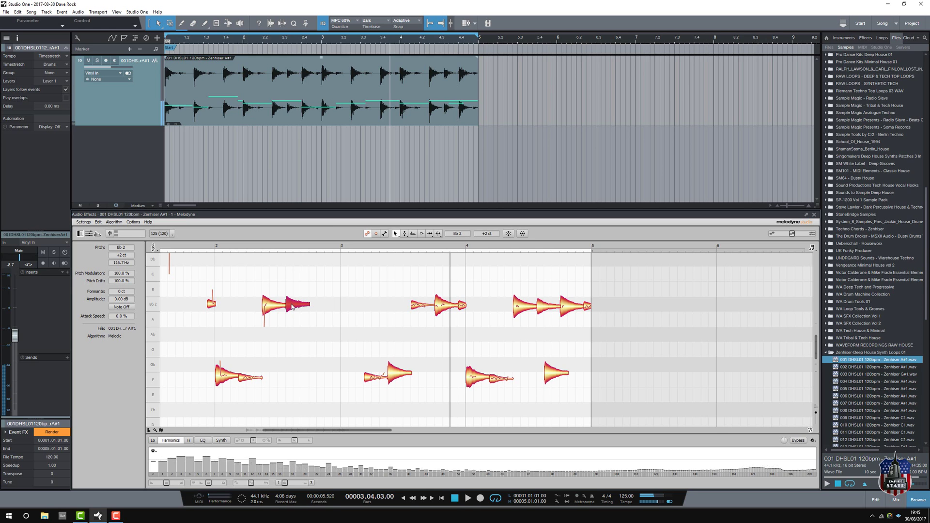
{"action": "left_click_drag", "start_coordinate": [292, 307], "coordinate": [311, 265]}
{"action": "scroll", "coordinate": [338, 323], "scroll_direction": "up", "scroll_amount": 3}
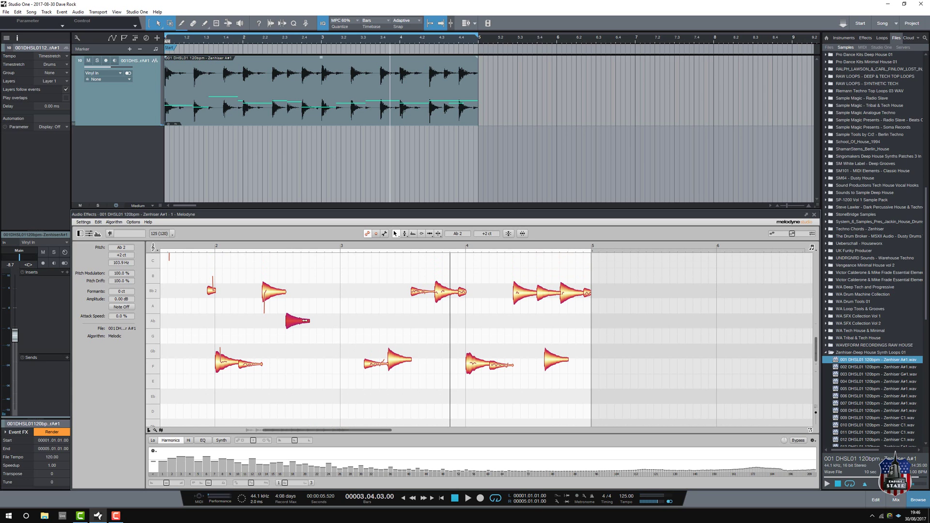
{"action": "left_click_drag", "start_coordinate": [295, 324], "coordinate": [298, 294]}
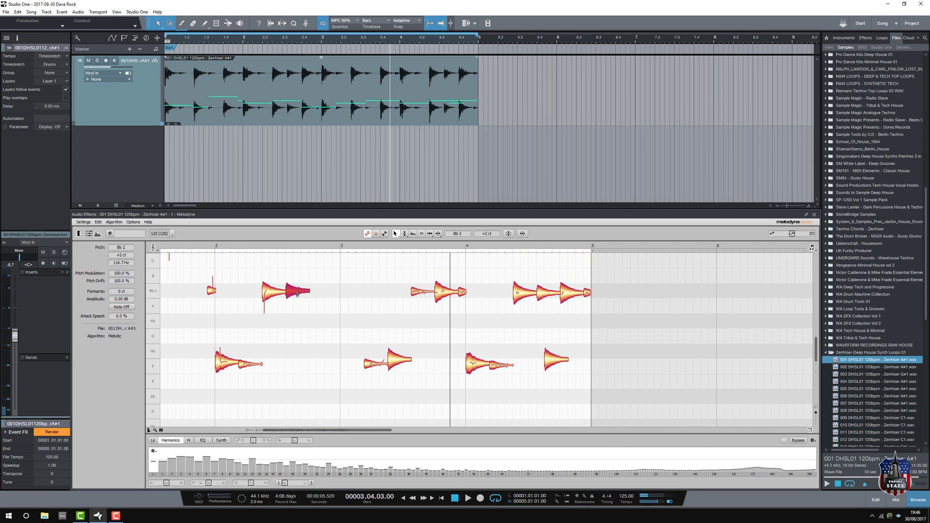
{"action": "key", "text": "space"}
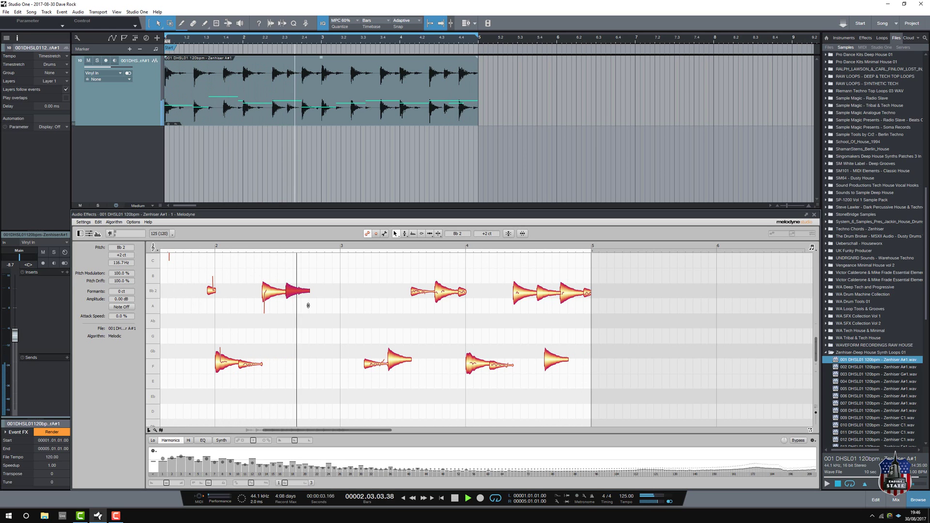
{"action": "key", "text": "space"}
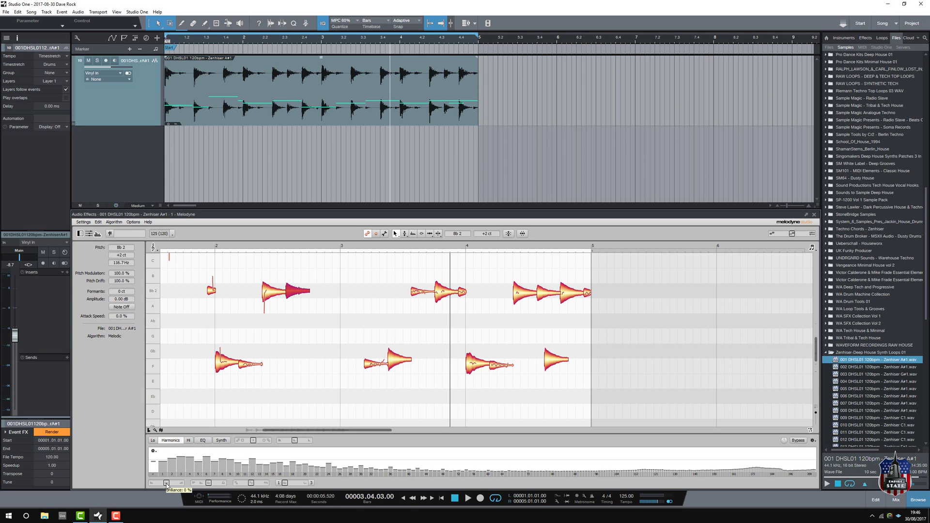
- While the loop plays, set Sound Editor brilliance to +100 % and contour to +56 %
{"action": "key", "text": "space"}
{"action": "mouse_move", "coordinate": [166, 486]}
{"action": "left_mouse_down"}
{"action": "mouse_move", "coordinate": [182, 486]}
{"action": "mouse_move", "coordinate": [152, 488]}
{"action": "mouse_move", "coordinate": [167, 488]}
{"action": "left_mouse_up"}
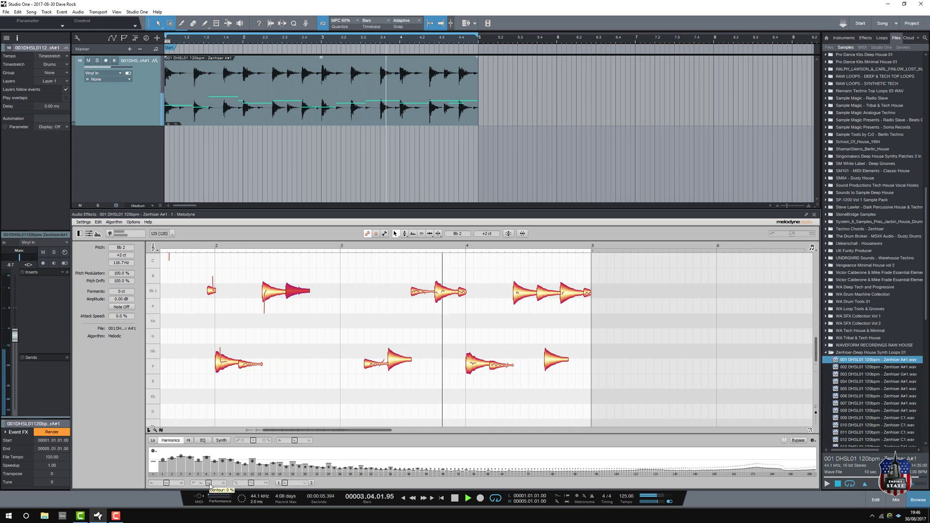
{"action": "left_click_drag", "start_coordinate": [210, 486], "coordinate": [281, 483]}
{"action": "key", "text": "space"}
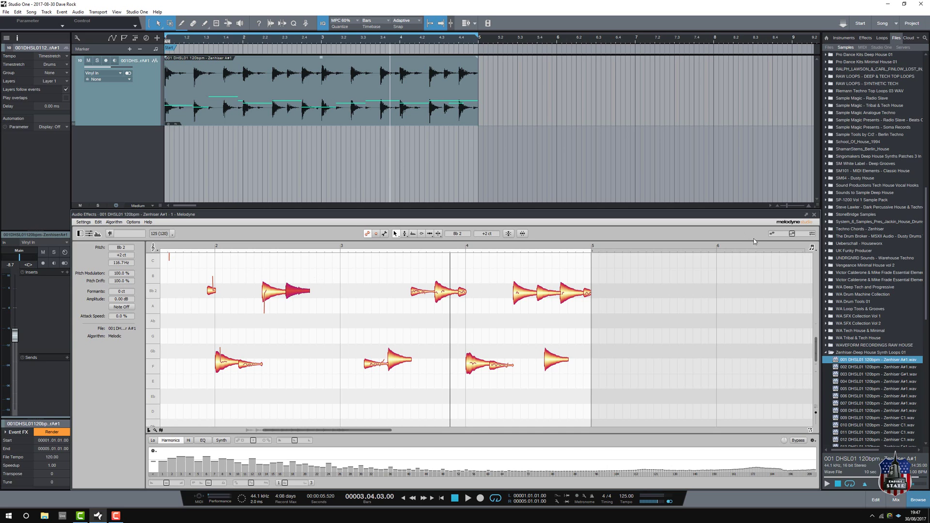
- Close Melodyne, add an instrument track, and drop the loop's notes onto Track 2 as MIDI
{"action": "left_click", "coordinate": [815, 216]}
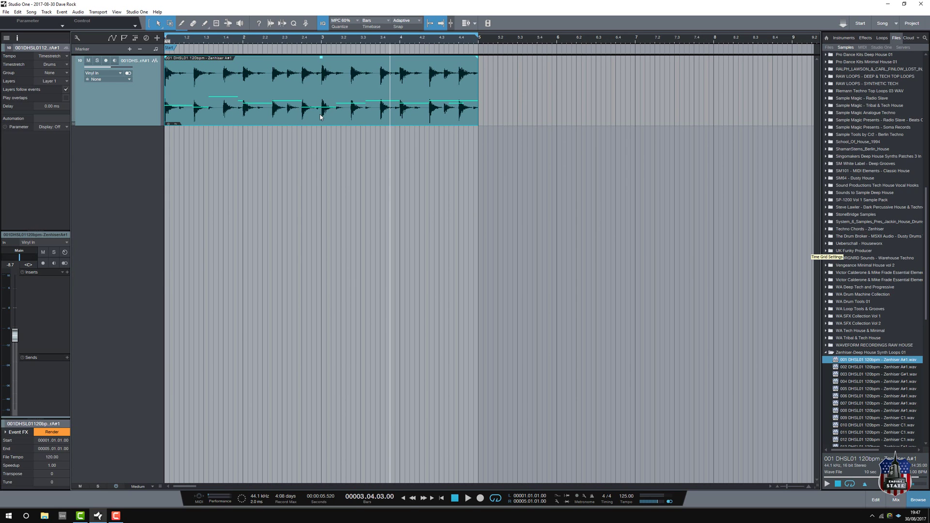
{"action": "right_click", "coordinate": [123, 180]}
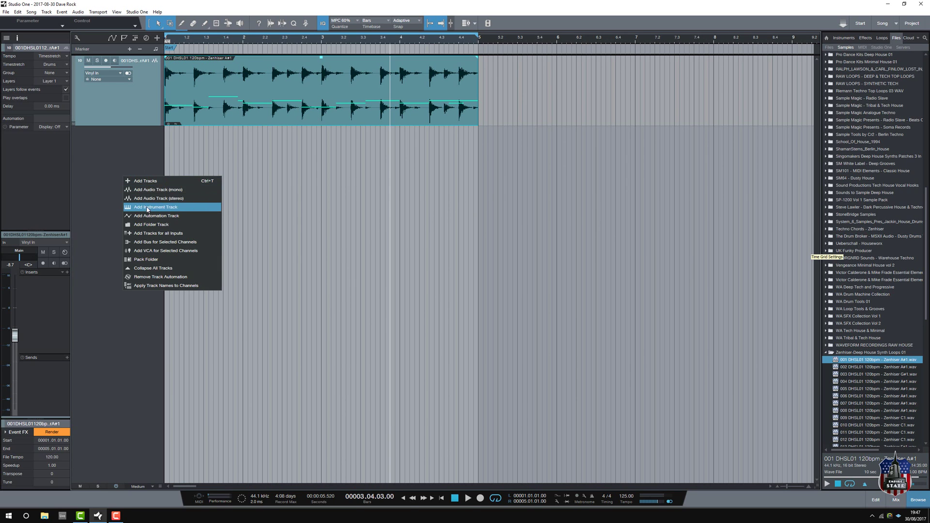
{"action": "left_click", "coordinate": [146, 209]}
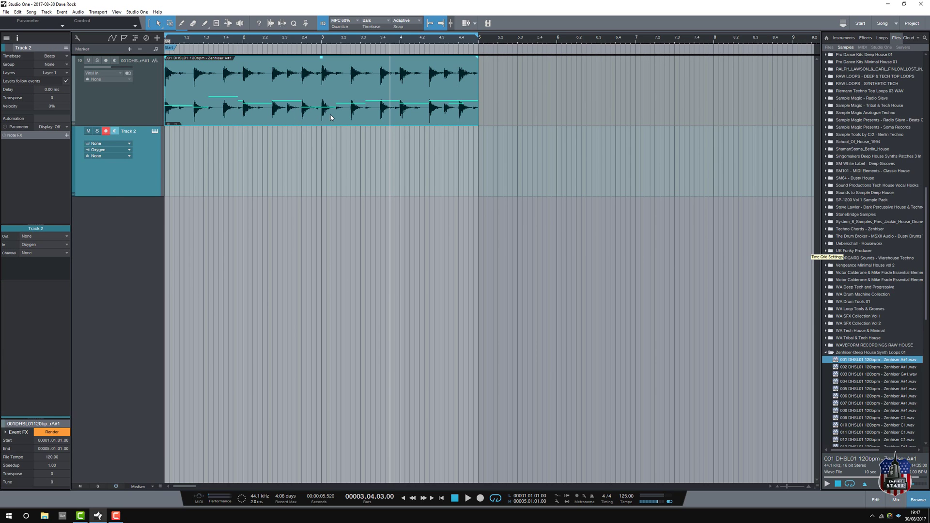
{"action": "left_click_drag", "start_coordinate": [331, 118], "coordinate": [333, 148]}
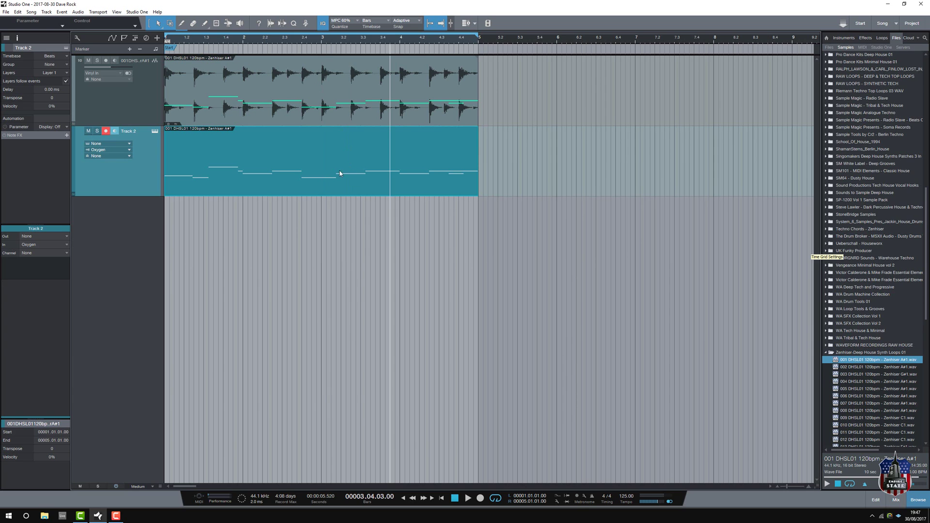
- Load Dark Planet from the Instruments browser onto Track 2
{"action": "left_click", "coordinate": [845, 37]}
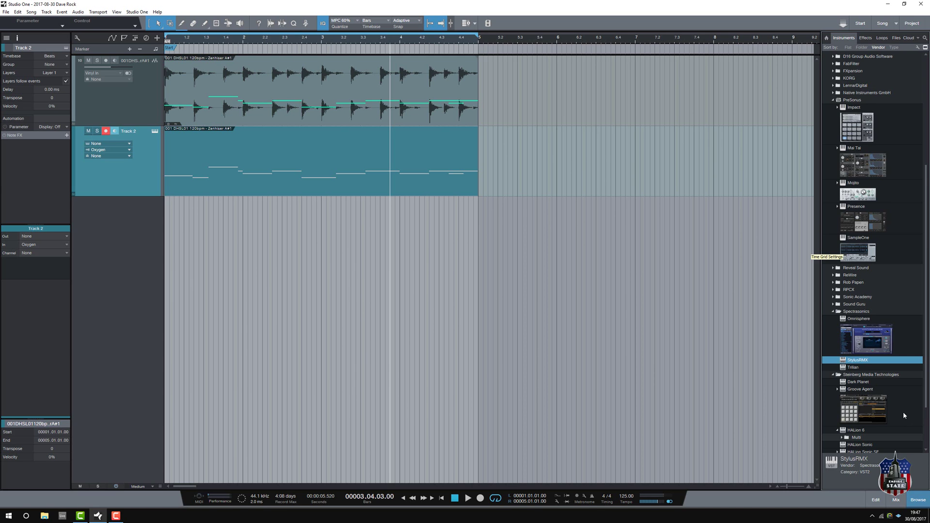
{"action": "scroll", "coordinate": [904, 412], "scroll_direction": "down", "scroll_amount": 3}
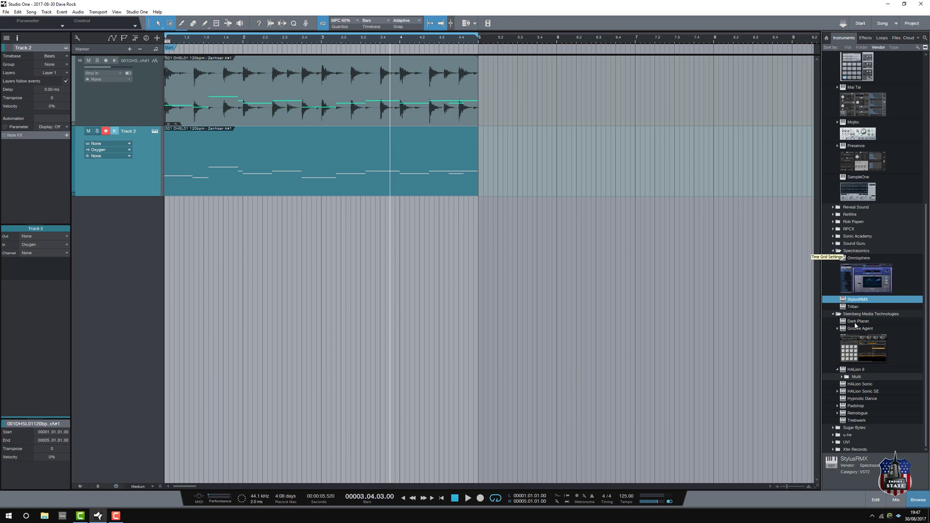
{"action": "left_click_drag", "start_coordinate": [861, 324], "coordinate": [309, 163]}
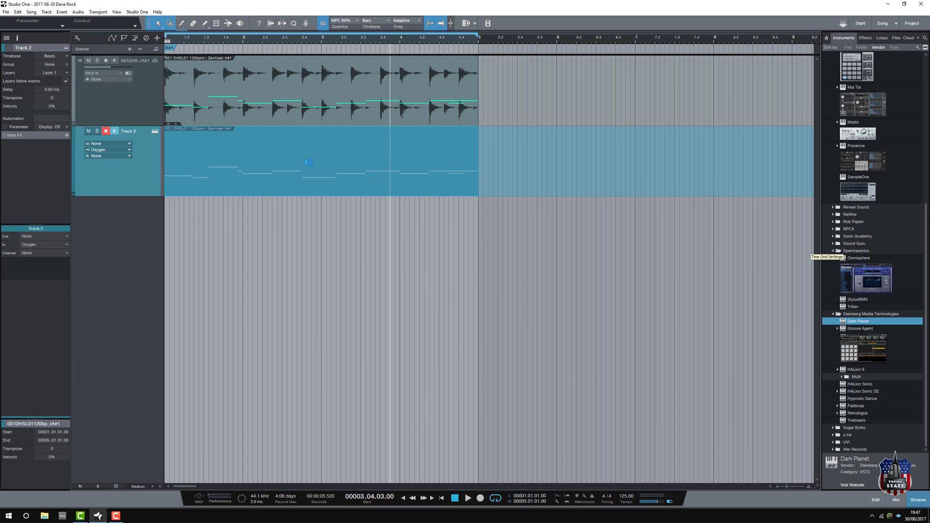
{"action": "left_click_drag", "start_coordinate": [309, 163], "coordinate": [309, 162]}
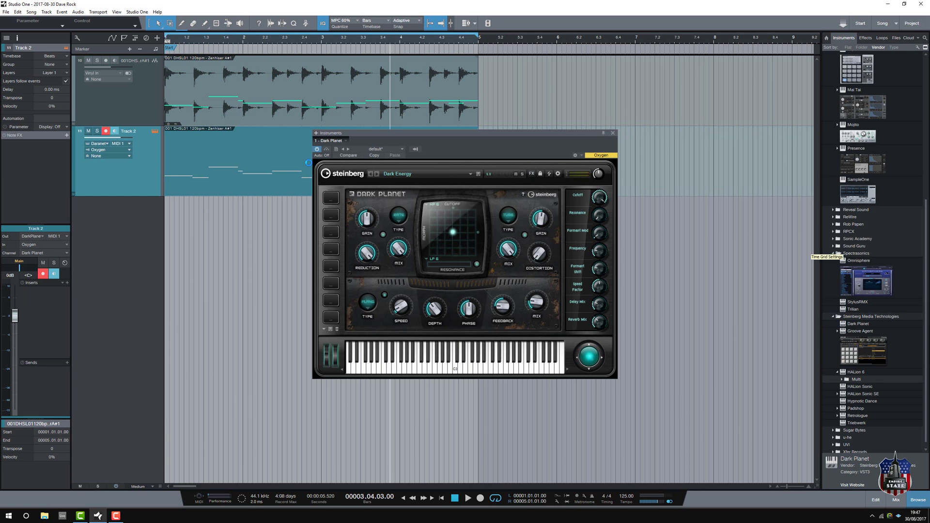
- Filter Dark Planet to Synth Pad presets, load Black Forest, and mute the audio loop track
{"action": "left_click", "coordinate": [388, 175]}
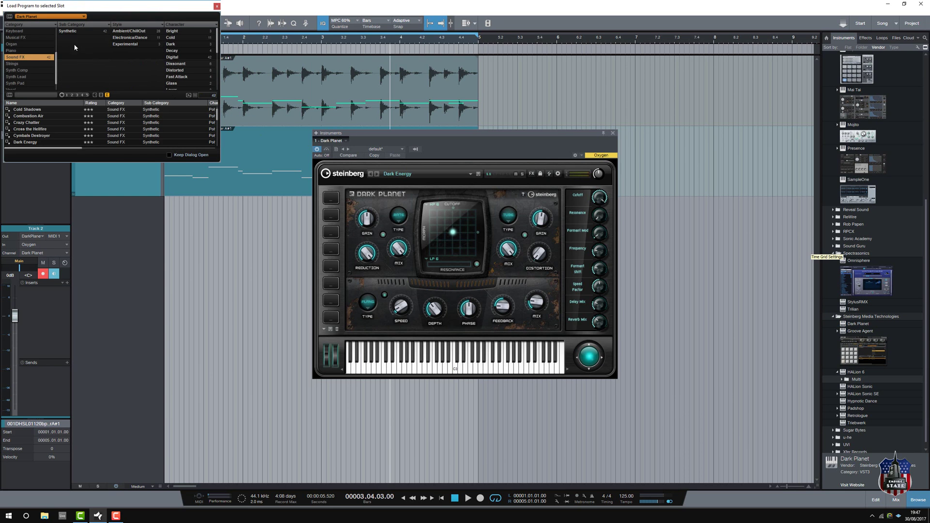
{"action": "left_click", "coordinate": [20, 58]}
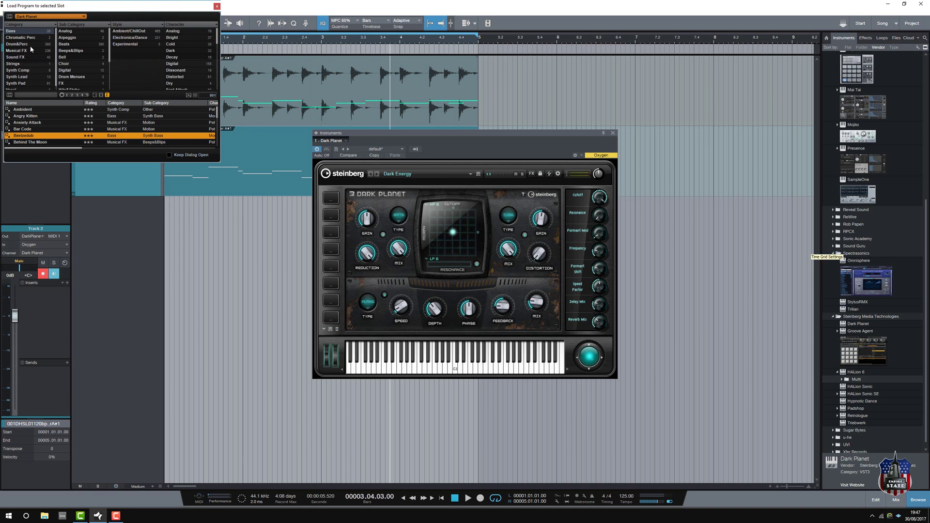
{"action": "left_click", "coordinate": [22, 82]}
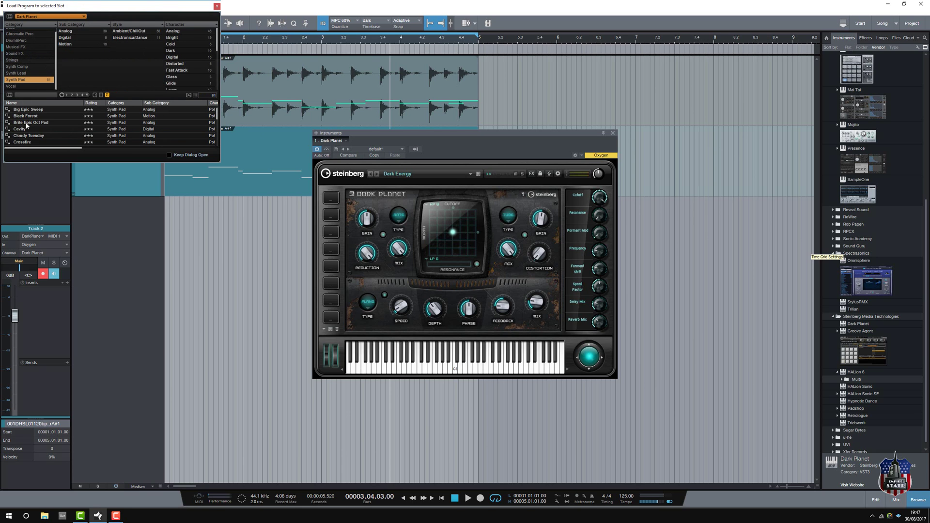
{"action": "double_click", "coordinate": [26, 116]}
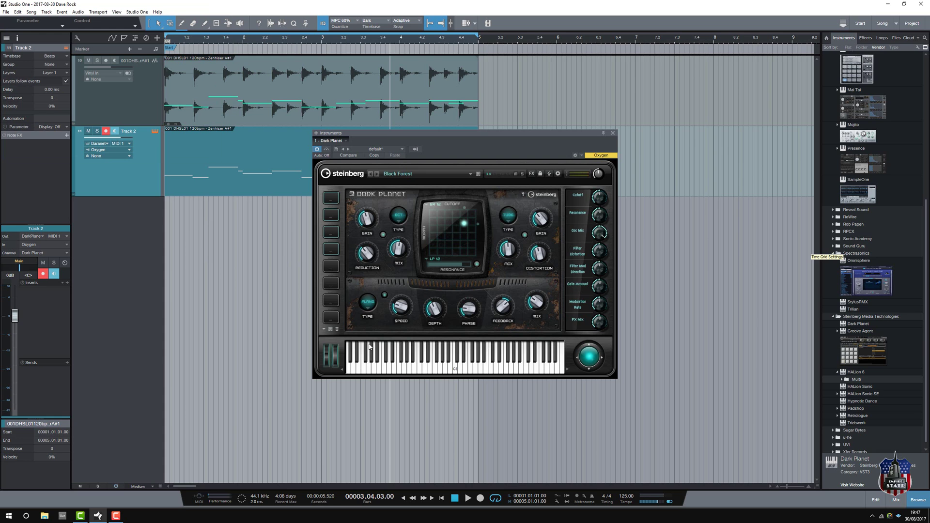
{"action": "key", "text": "space"}
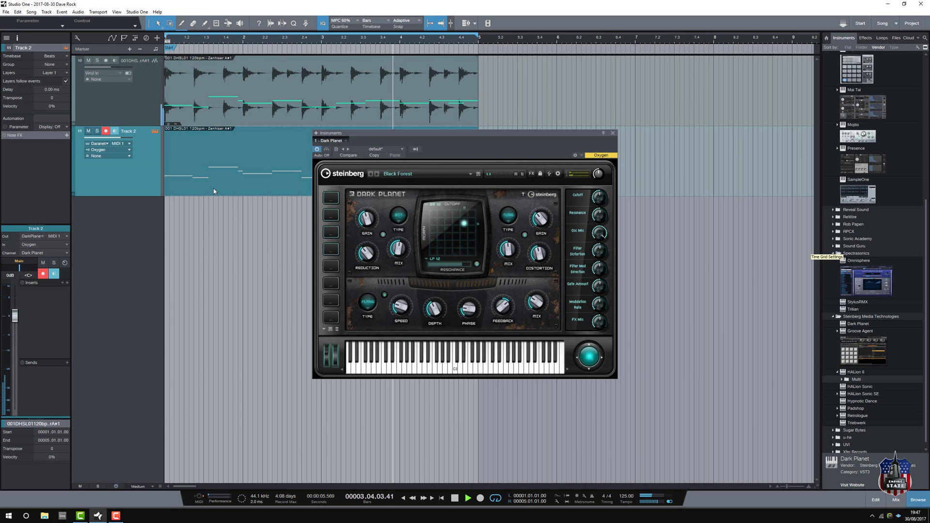
{"action": "key", "text": "m"}
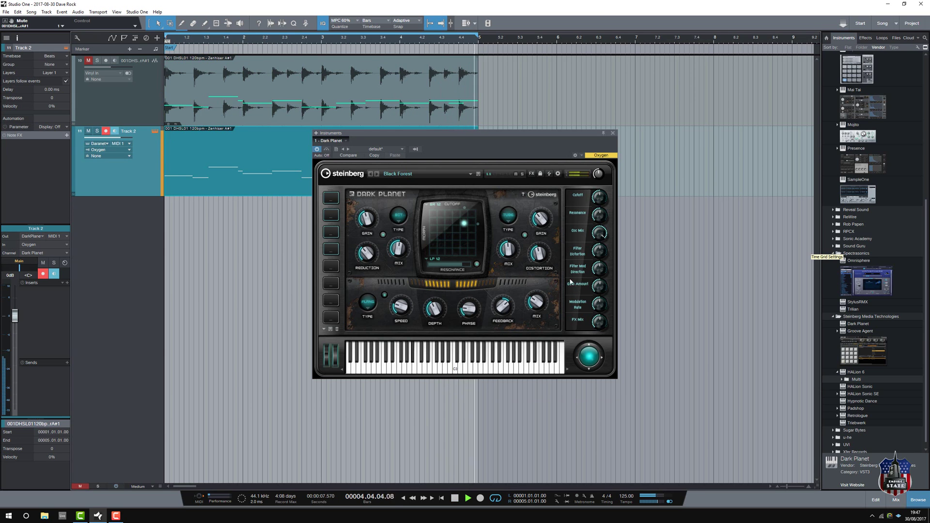
- Step through presets to Cloudy Tuesday and open Track 2's part in the note editor
{"action": "left_click", "coordinate": [378, 174]}
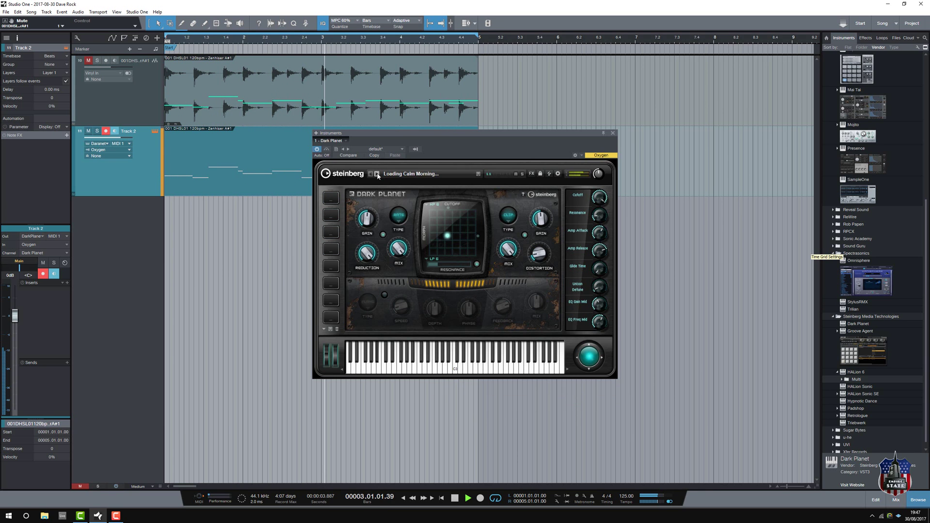
{"action": "left_click_drag", "start_coordinate": [403, 134], "coordinate": [588, 139]}
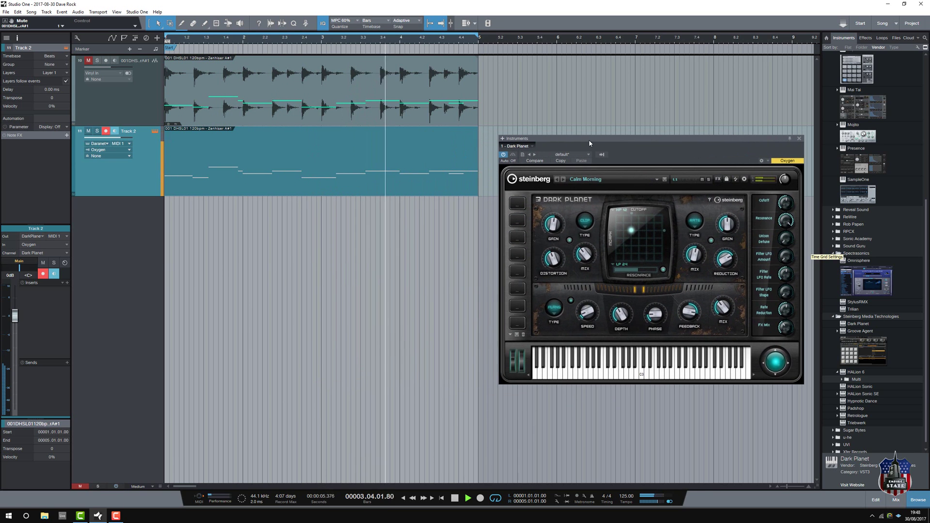
{"action": "left_click", "coordinate": [563, 180]}
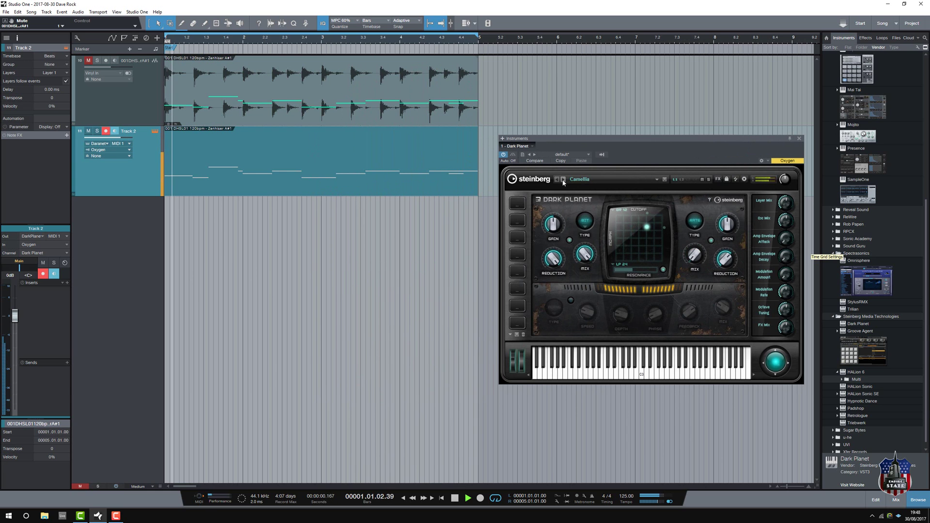
{"action": "left_click", "coordinate": [563, 179]}
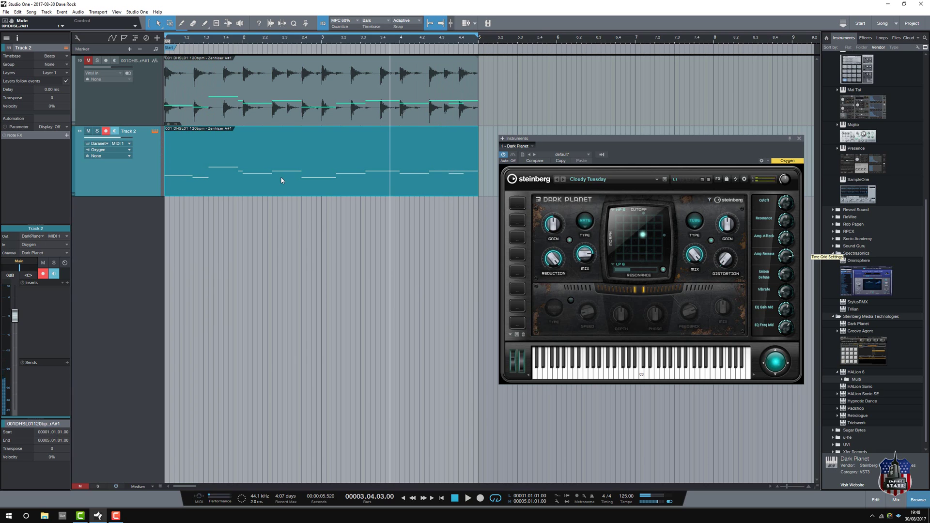
{"action": "double_click", "coordinate": [281, 180]}
{"action": "left_click_drag", "start_coordinate": [657, 141], "coordinate": [678, 68]}
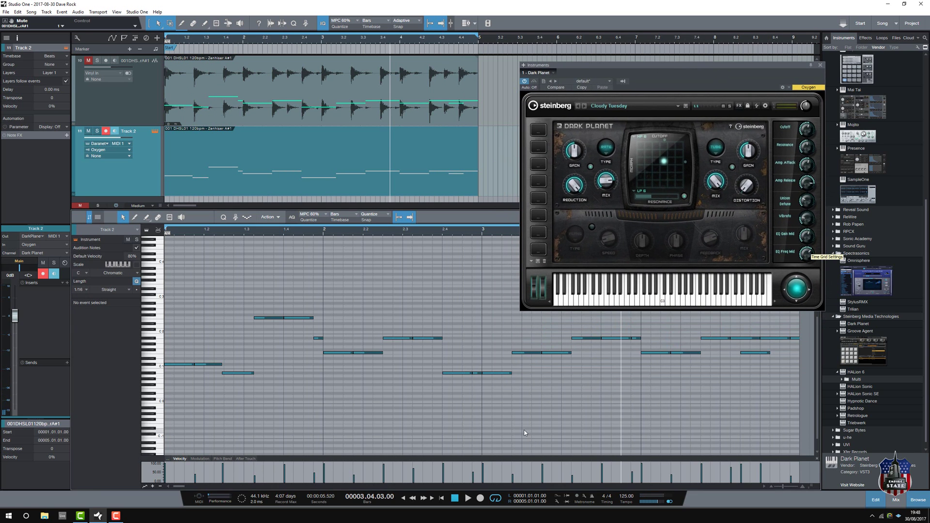
- Transpose all of Track 2's notes up 12 semitones and play the result
{"action": "key", "text": "ctrl+a"}
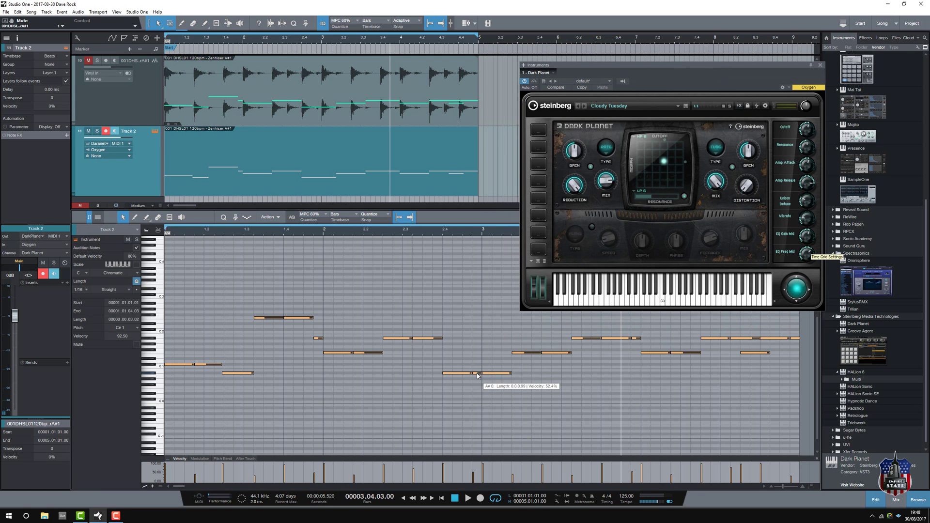
{"action": "right_click", "coordinate": [477, 375]}
{"action": "left_click", "coordinate": [501, 429]}
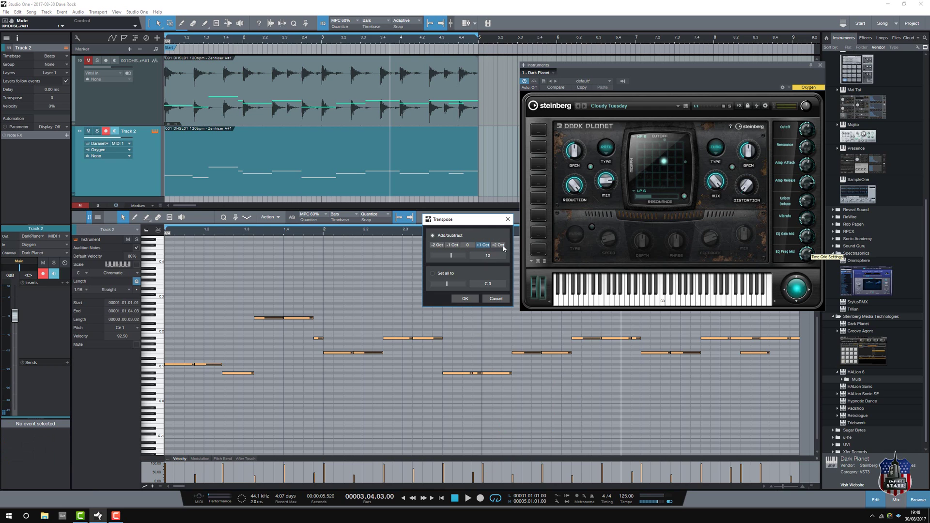
{"action": "left_click", "coordinate": [465, 298]}
{"action": "key", "text": "space"}
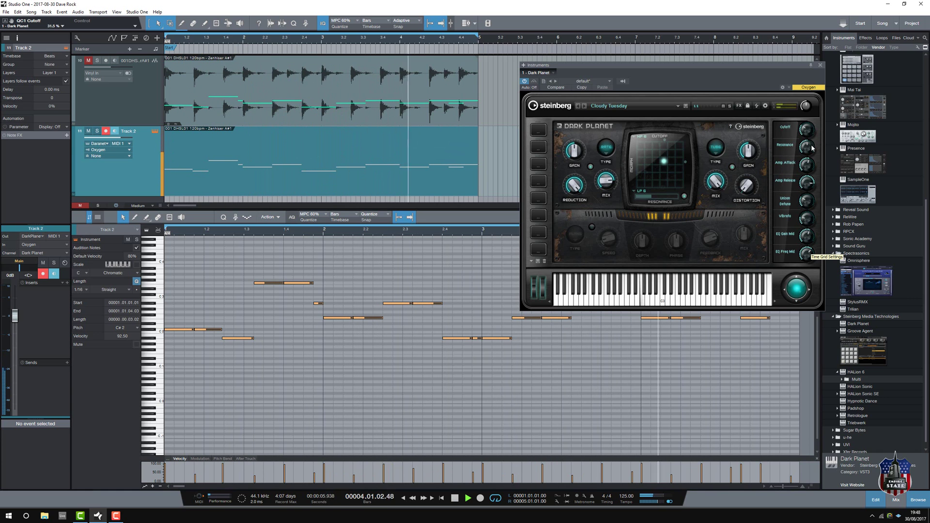
- Close the Dark Planet window, stop playback, and close the note editor
{"action": "left_click", "coordinate": [820, 65]}
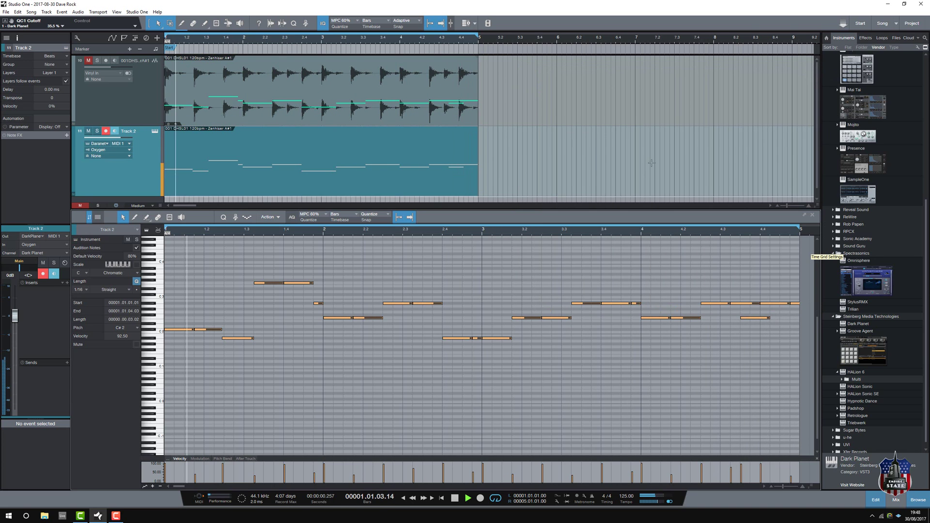
{"action": "key", "text": "space"}
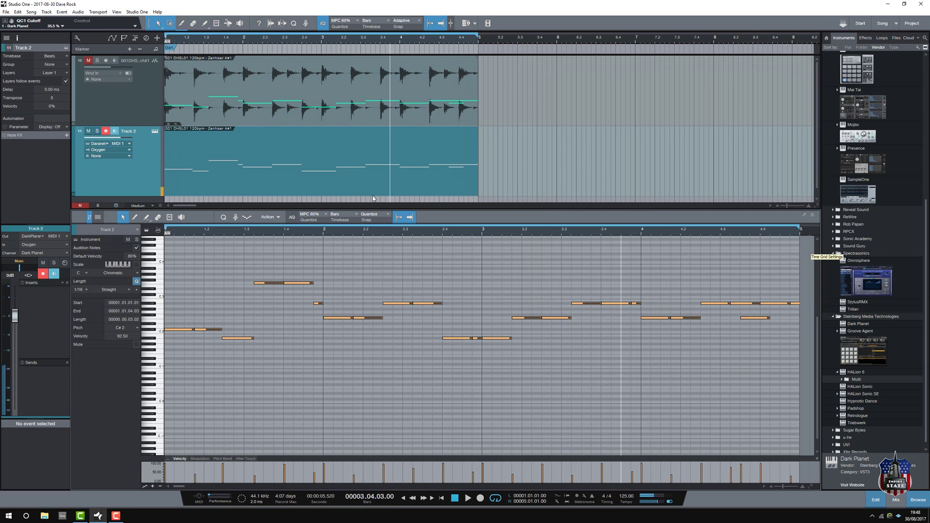
{"action": "left_click", "coordinate": [815, 216]}
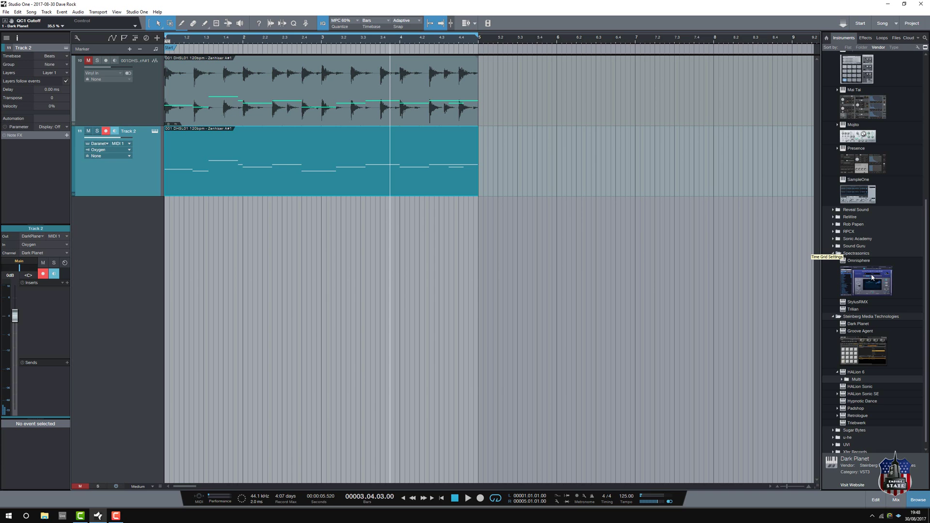
- Add Stylus RMX on a new instrument track and browse its user loop libraries
{"action": "left_click_drag", "start_coordinate": [857, 303], "coordinate": [144, 211]}
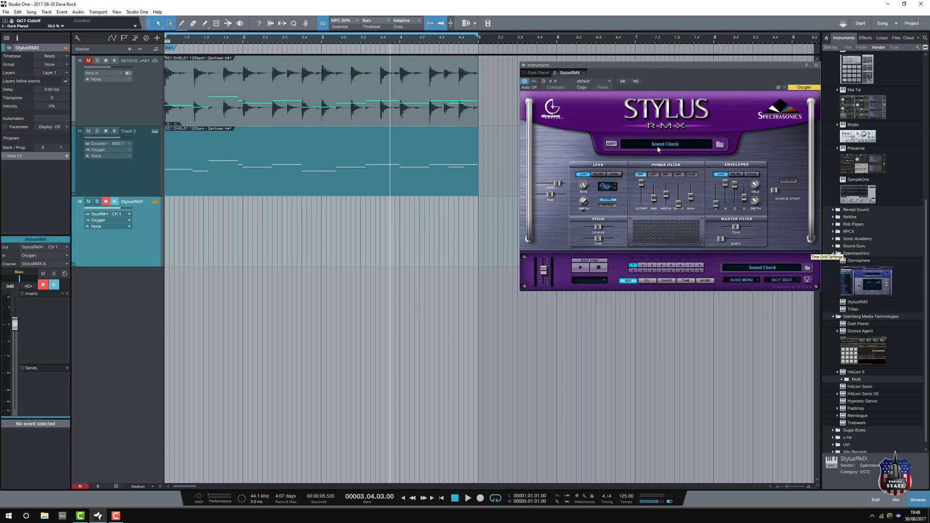
{"action": "left_click", "coordinate": [659, 148]}
{"action": "left_click", "coordinate": [562, 129]}
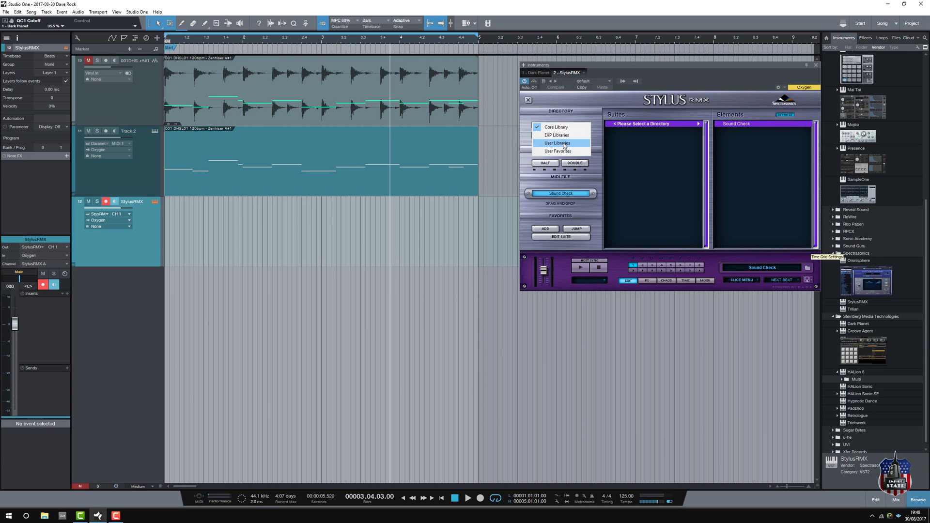
{"action": "left_click", "coordinate": [564, 144]}
{"action": "left_click", "coordinate": [573, 138]}
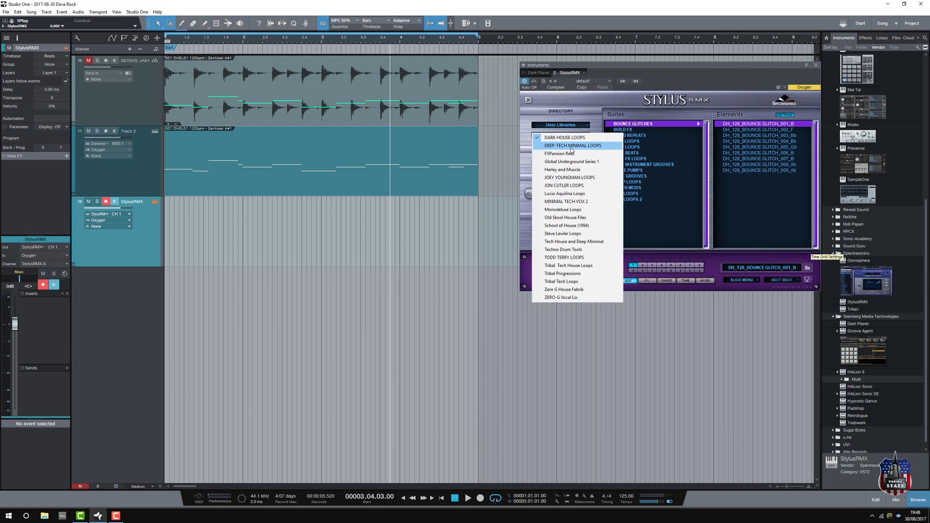
{"action": "left_click", "coordinate": [572, 150]}
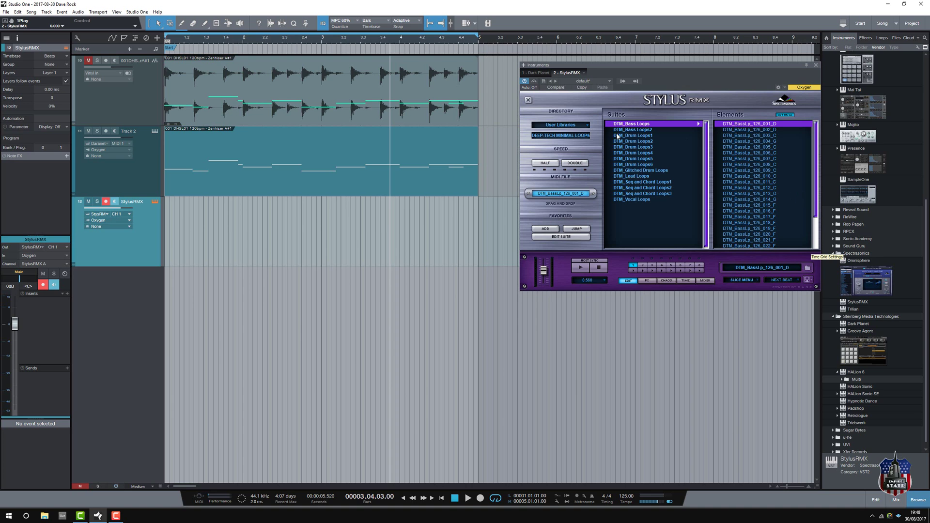
- Switch to the JY loops library and load JY_DrumLoop_126_005 from FULL DRUM LOOPS1
{"action": "left_click", "coordinate": [592, 138]}
{"action": "left_click", "coordinate": [571, 142]}
{"action": "left_click", "coordinate": [564, 137]}
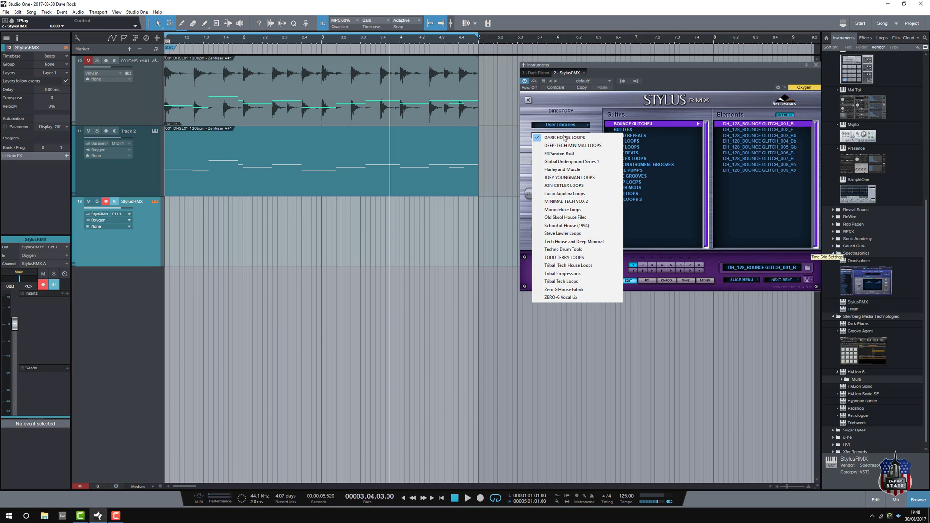
{"action": "left_click", "coordinate": [577, 178]}
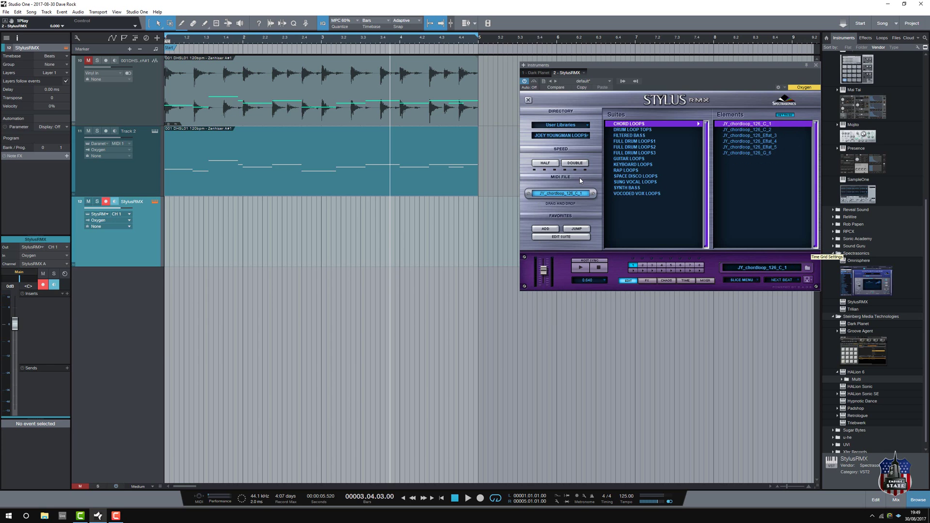
{"action": "left_click", "coordinate": [646, 141]}
{"action": "left_click", "coordinate": [746, 147]}
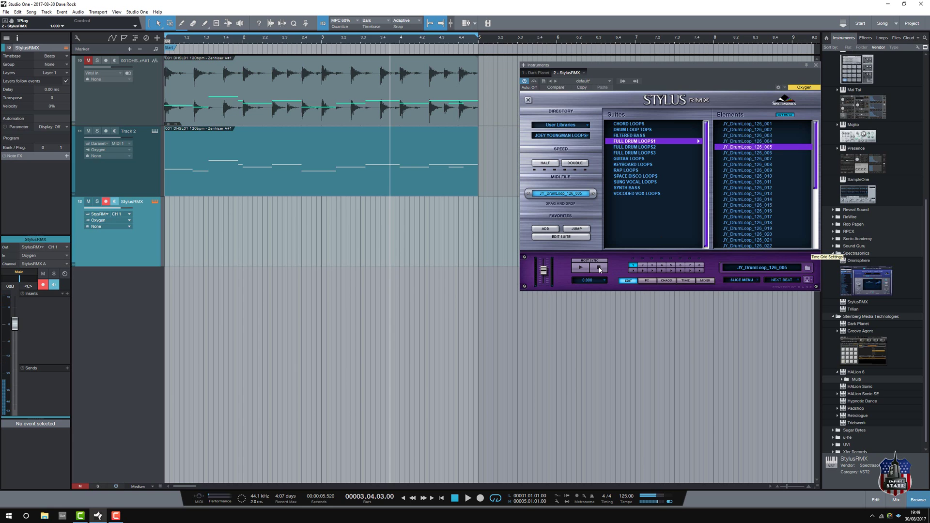
- Lock the Stylus RMX loop's groove to the MPC - 59% machine template and audition it
{"action": "left_click", "coordinate": [686, 280]}
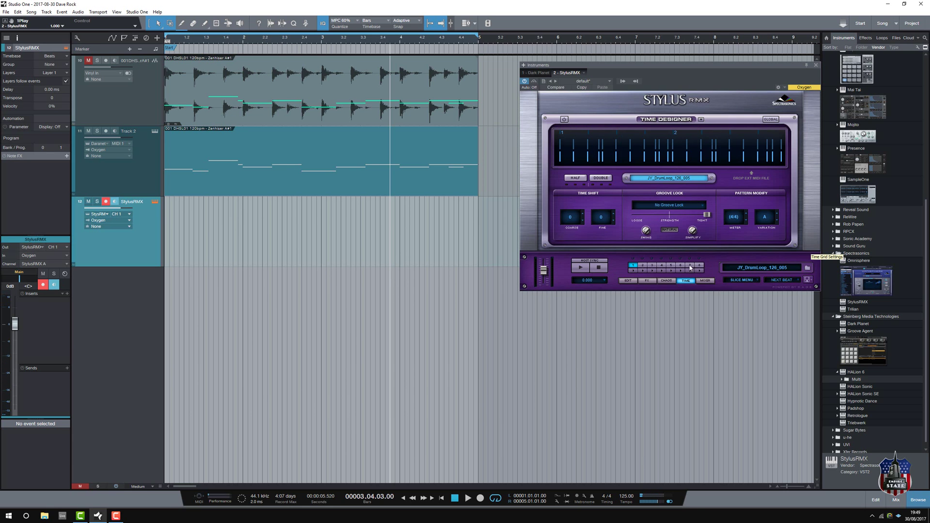
{"action": "left_click", "coordinate": [677, 207]}
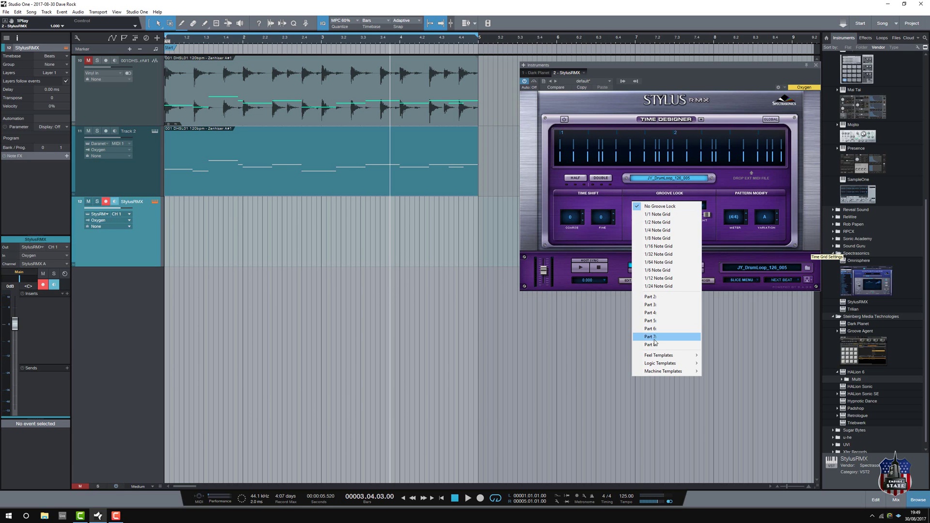
{"action": "mouse_move", "coordinate": [664, 372]}
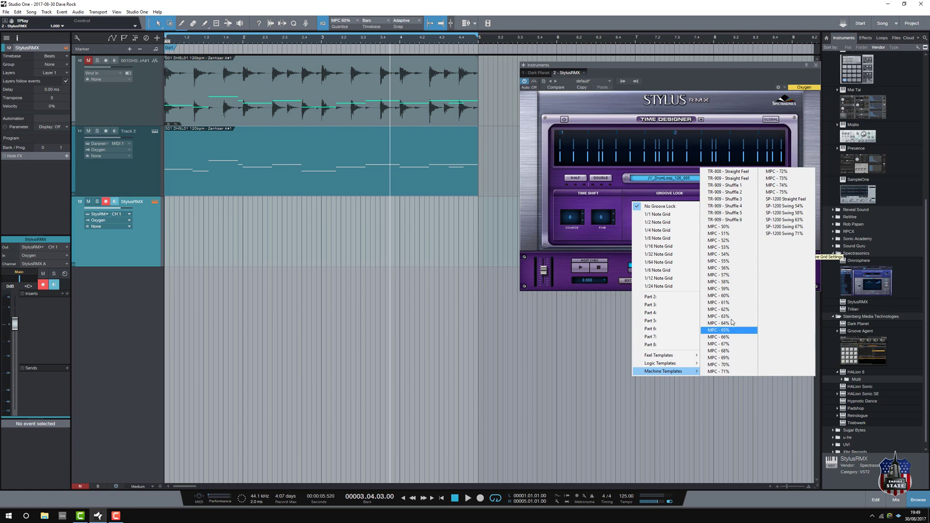
{"action": "left_click", "coordinate": [733, 289]}
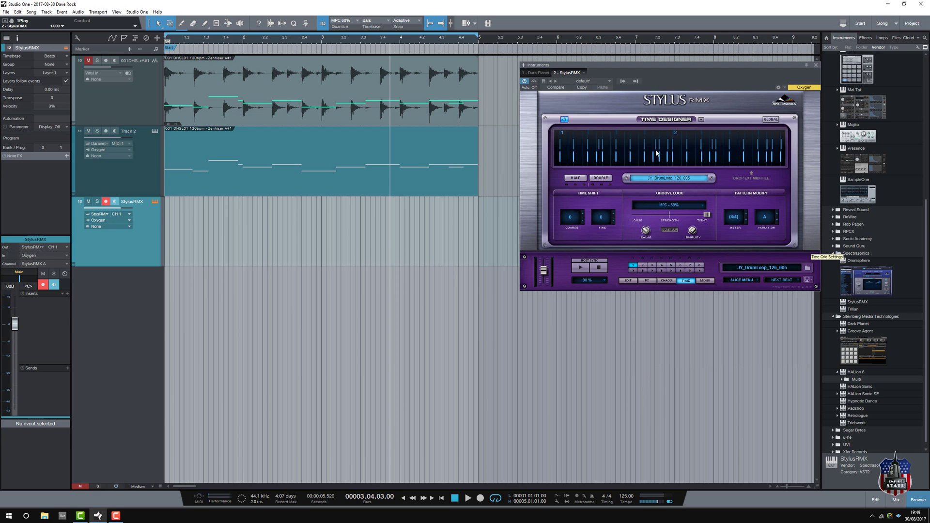
{"action": "left_click", "coordinate": [581, 269]}
- Drag the JY_DrumLoop_126_005 loop onto the StylusRMX track as a MIDI part spanning bars 1–3
{"action": "mouse_move", "coordinate": [693, 233]}
{"action": "left_click", "coordinate": [648, 282]}
{"action": "left_click", "coordinate": [667, 281]}
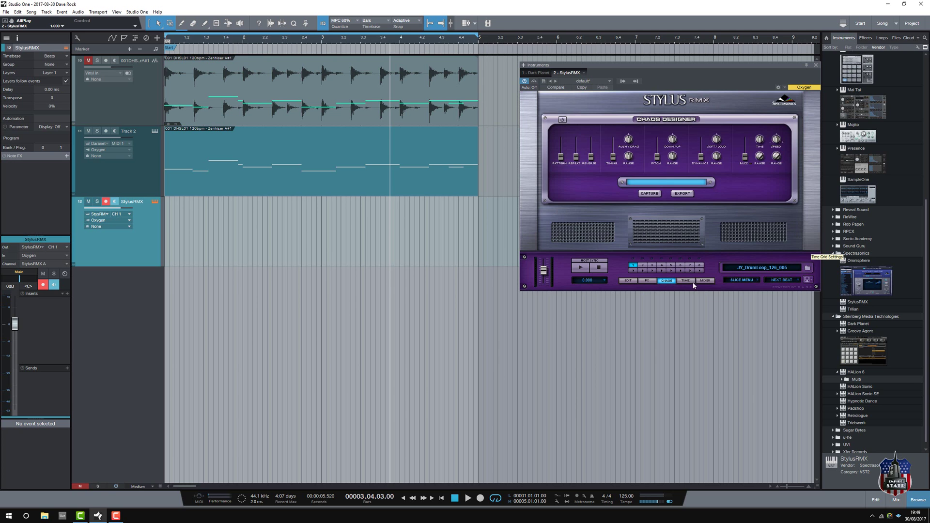
{"action": "left_click", "coordinate": [707, 281]}
{"action": "left_click", "coordinate": [630, 282]}
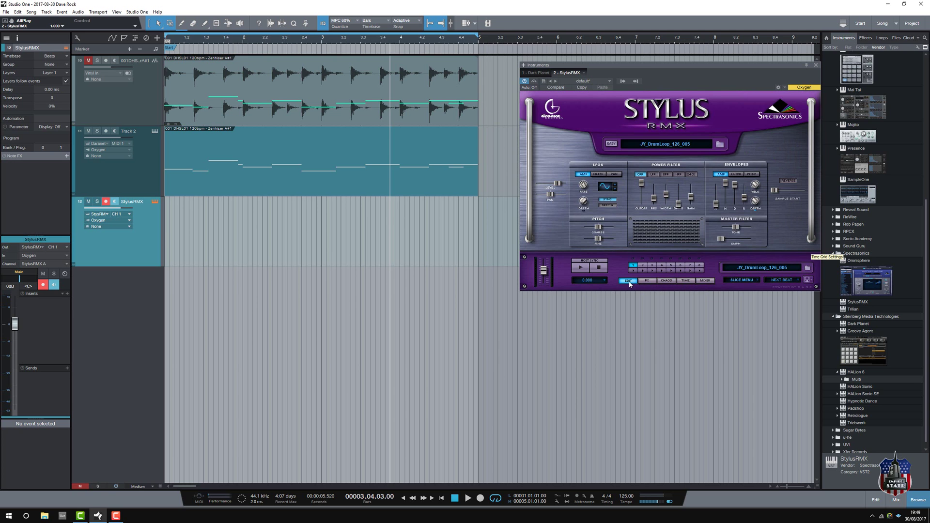
{"action": "left_click", "coordinate": [647, 281]}
{"action": "left_click", "coordinate": [686, 281]}
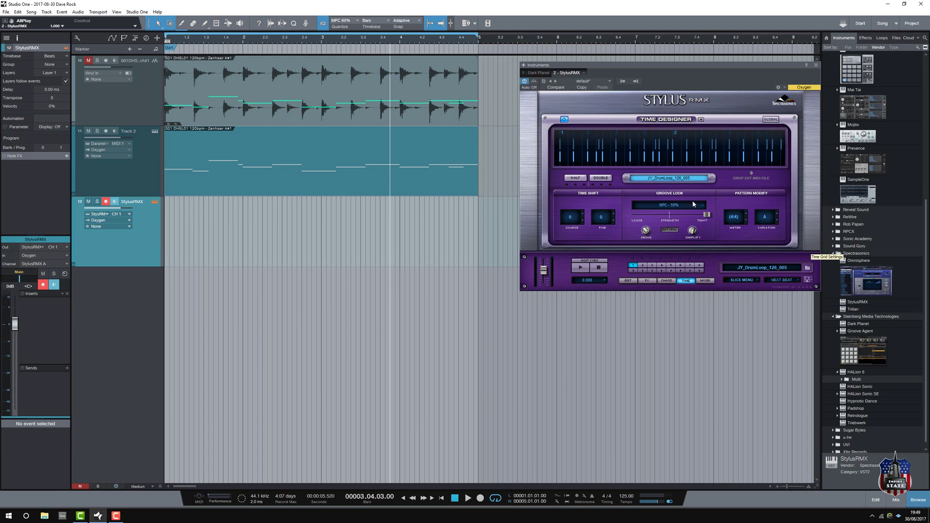
{"action": "left_click_drag", "start_coordinate": [678, 180], "coordinate": [181, 248]}
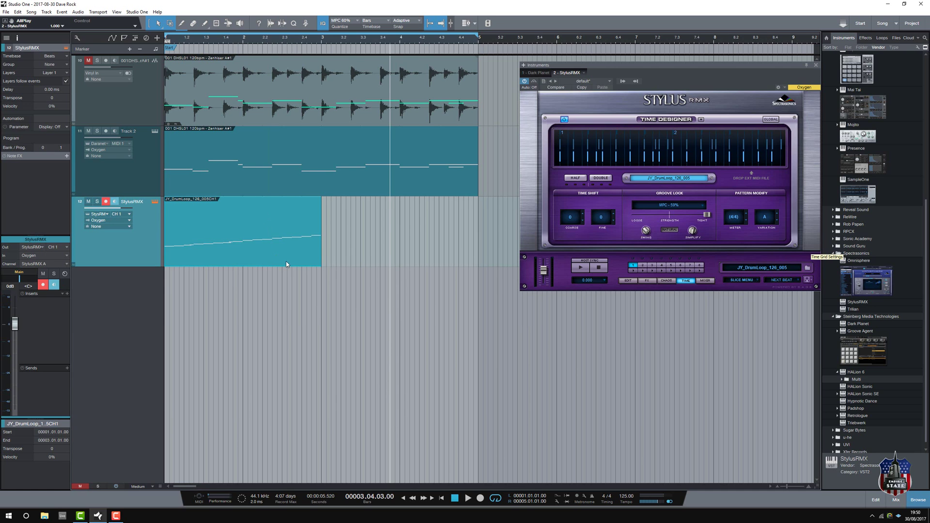
- Duplicate the drum part into bars 3–5 and set the StylusRMX fader to -2.0 dB
{"action": "key", "text": "d"}
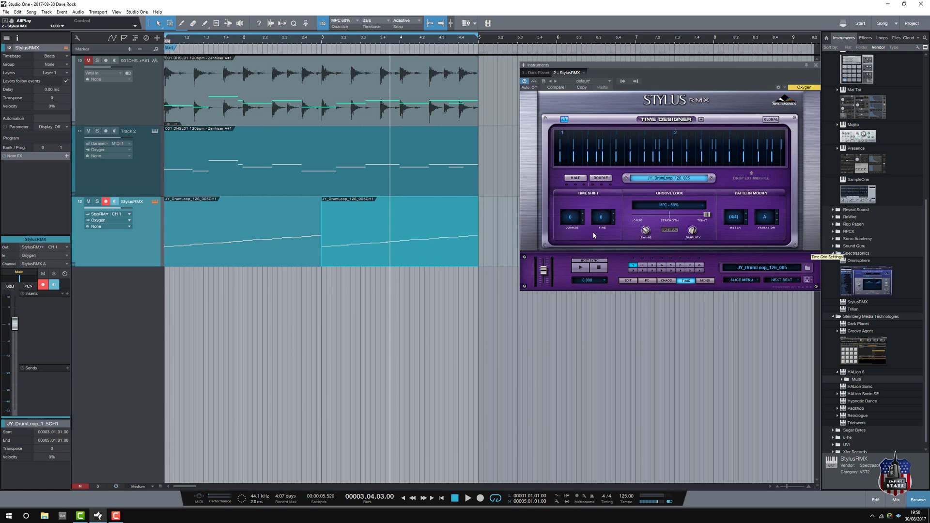
{"action": "key", "text": "F3"}
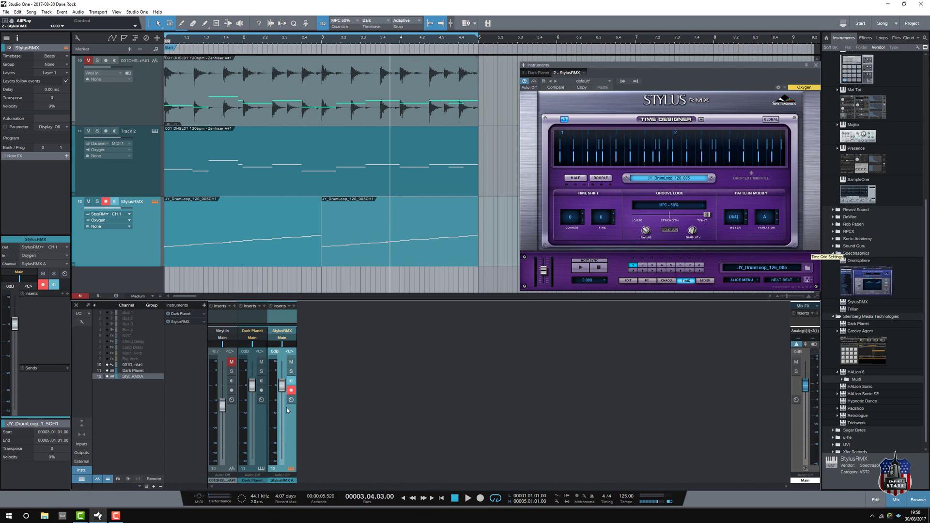
{"action": "left_click_drag", "start_coordinate": [282, 387], "coordinate": [283, 405]}
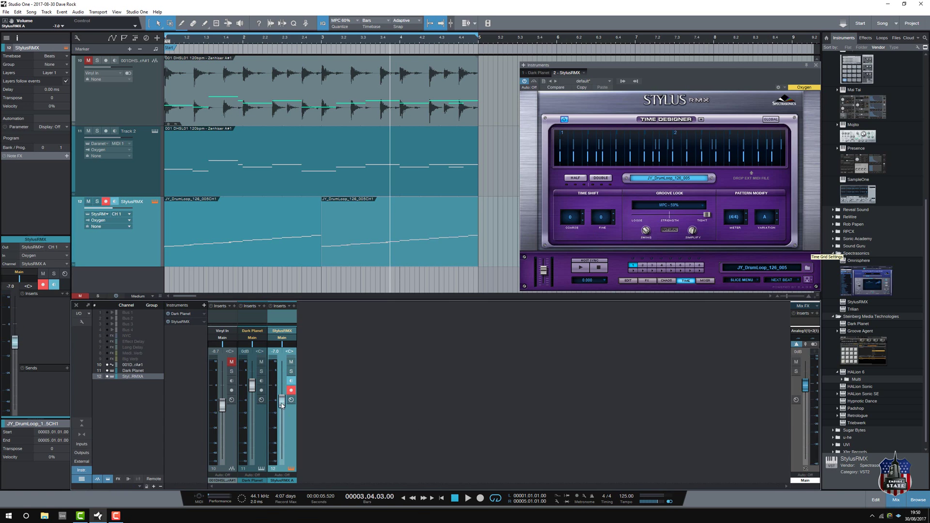
{"action": "left_click", "coordinate": [816, 65]}
{"action": "key", "text": "space"}
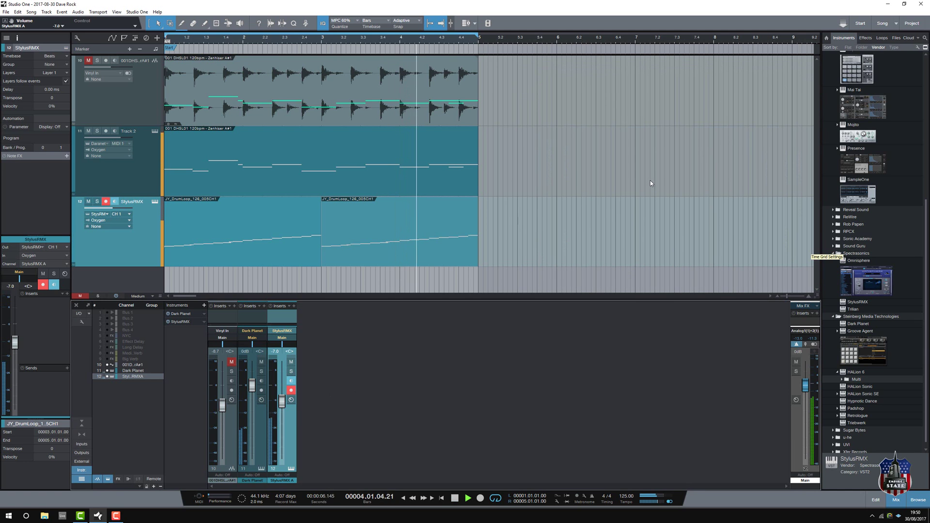
{"action": "left_click_drag", "start_coordinate": [284, 408], "coordinate": [284, 401]}
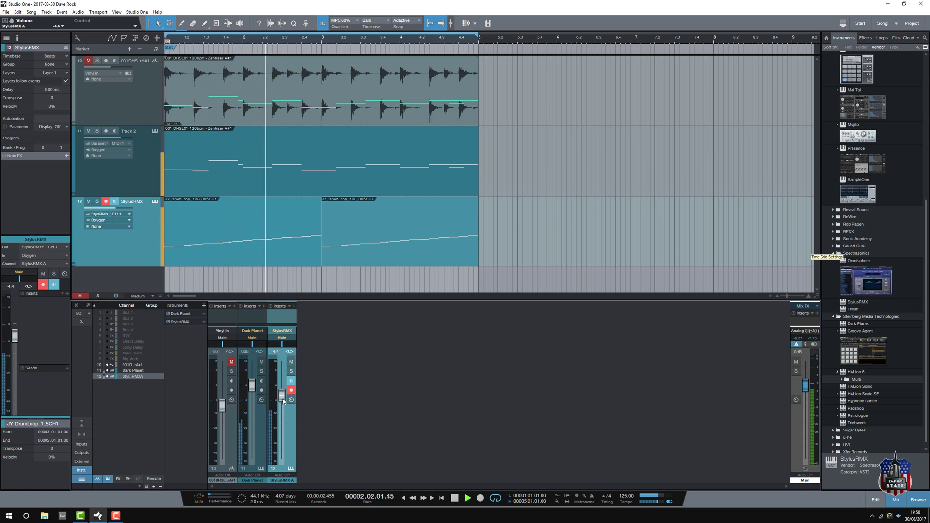
{"action": "left_click_drag", "start_coordinate": [284, 401], "coordinate": [282, 396]}
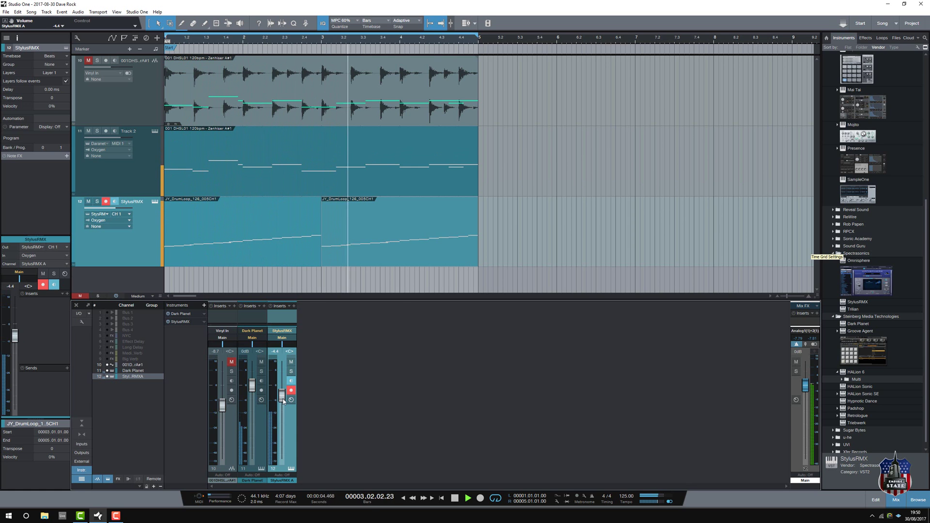
{"action": "key", "text": "space"}
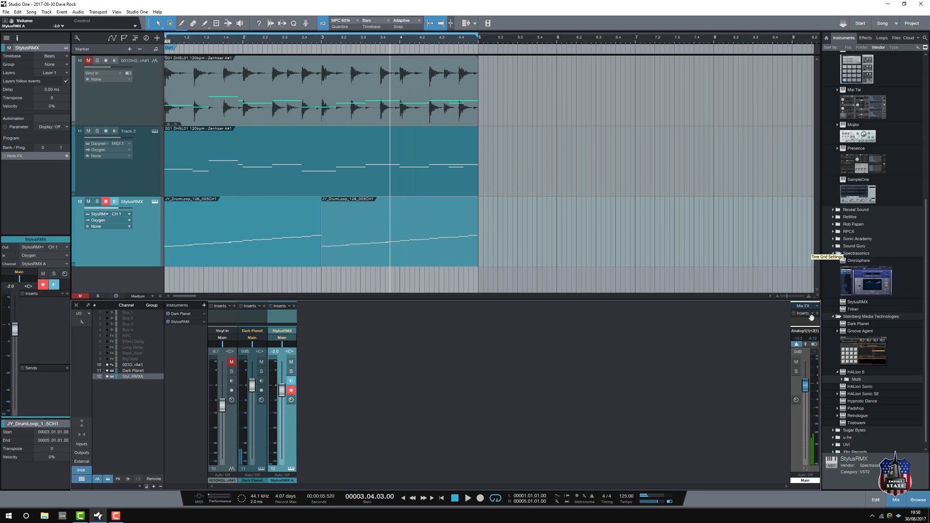
- Load Console Shaper as a main-bus Mix FX with its Classic Studio Console preset
{"action": "left_click", "coordinate": [813, 315]}
{"action": "left_click", "coordinate": [816, 307]}
{"action": "left_click", "coordinate": [817, 307]}
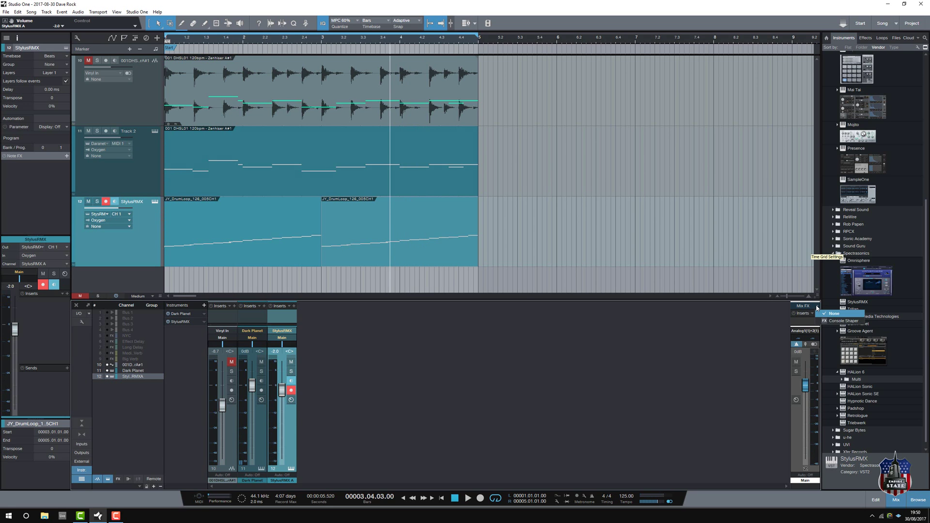
{"action": "left_click", "coordinate": [832, 321]}
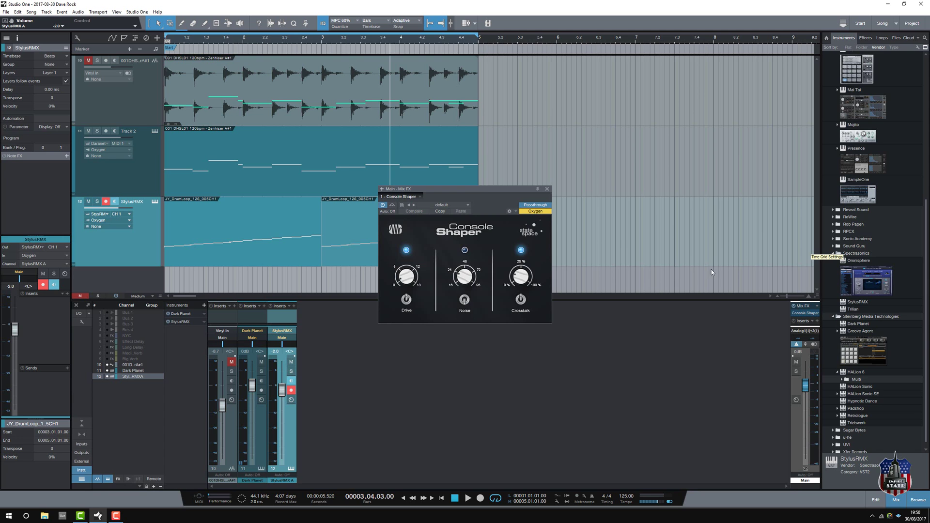
{"action": "key", "text": "space"}
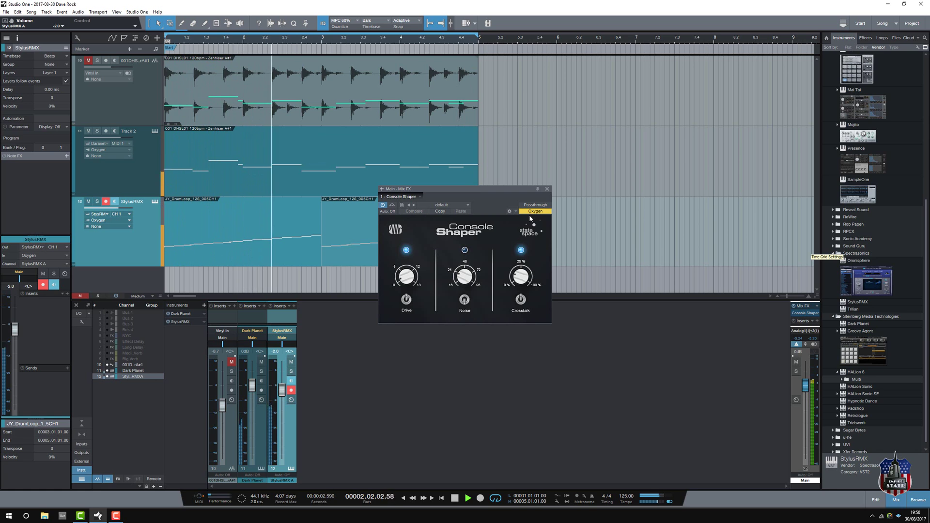
{"action": "left_click", "coordinate": [443, 205]}
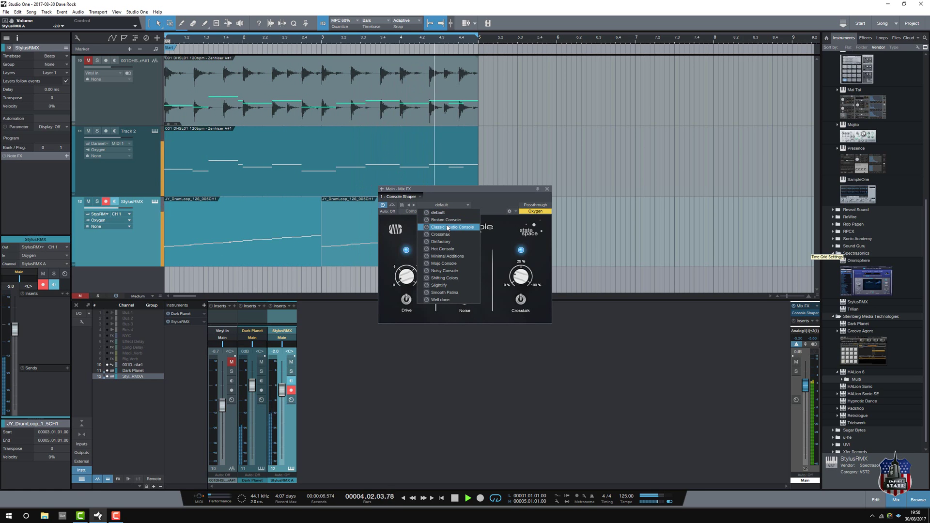
{"action": "left_click", "coordinate": [506, 198]}
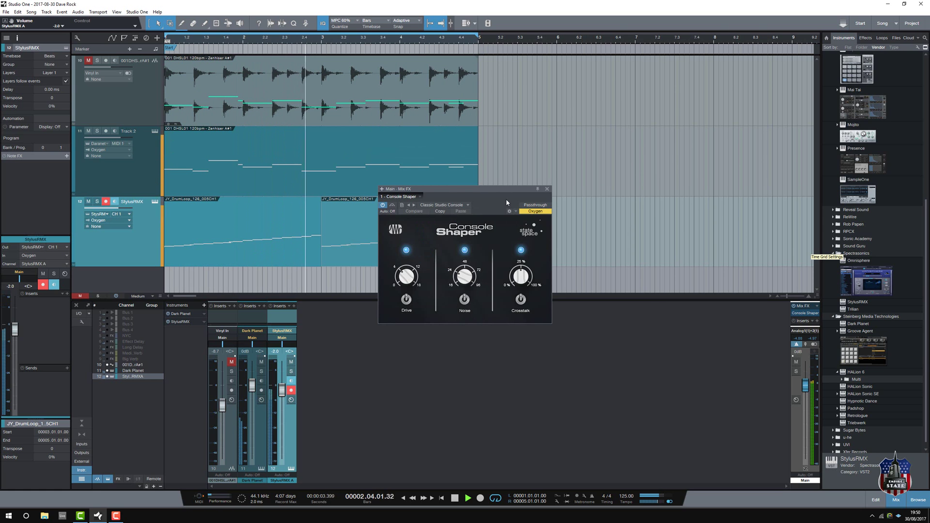
{"action": "left_click", "coordinate": [548, 190]}
{"action": "key", "text": "space"}
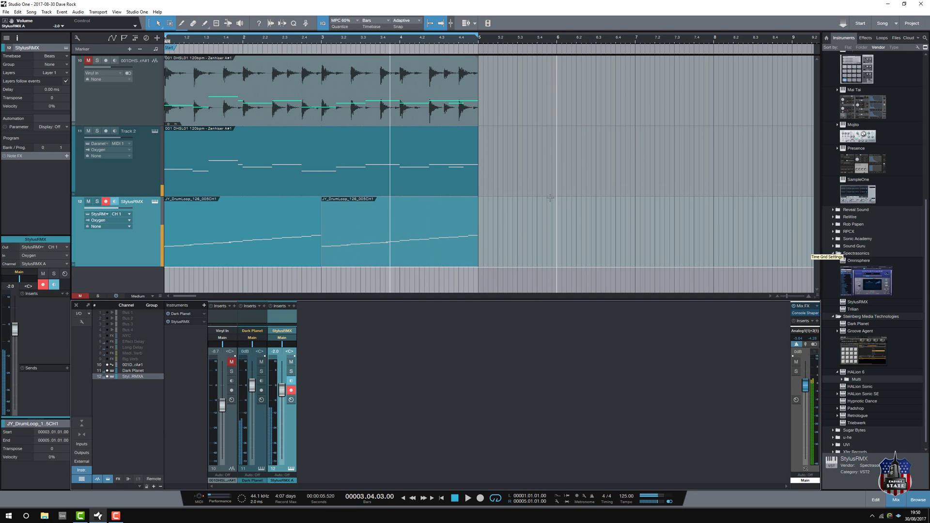
- Remove the Dark Planet instrument from Track 2
{"action": "left_click", "coordinate": [246, 177]}
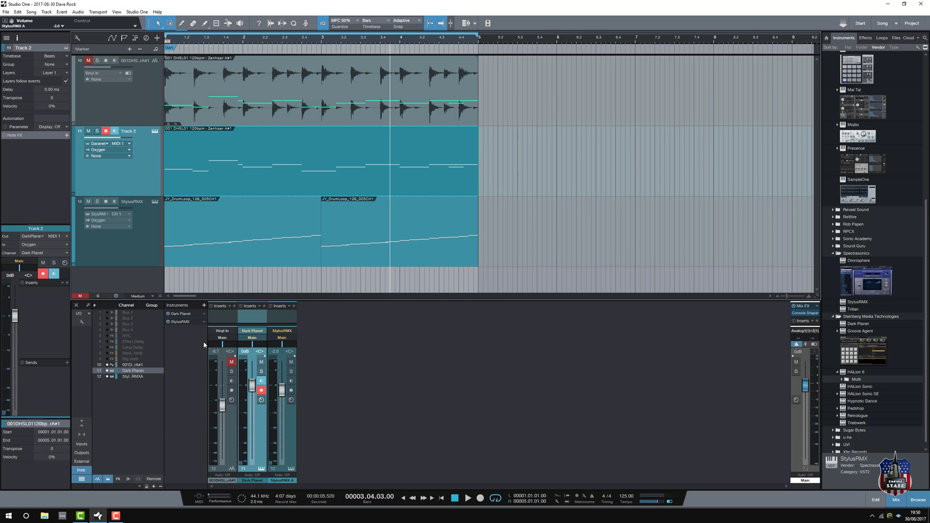
{"action": "right_click", "coordinate": [202, 315]}
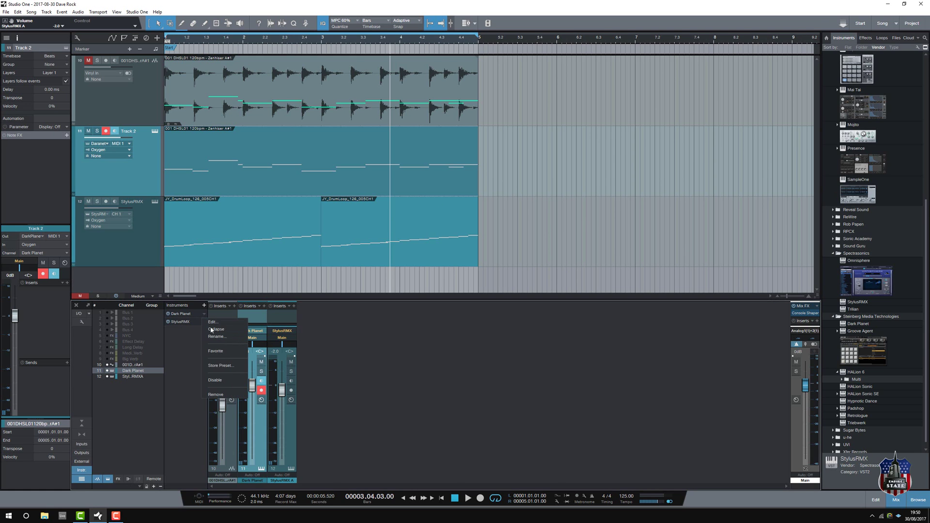
{"action": "left_click", "coordinate": [218, 395]}
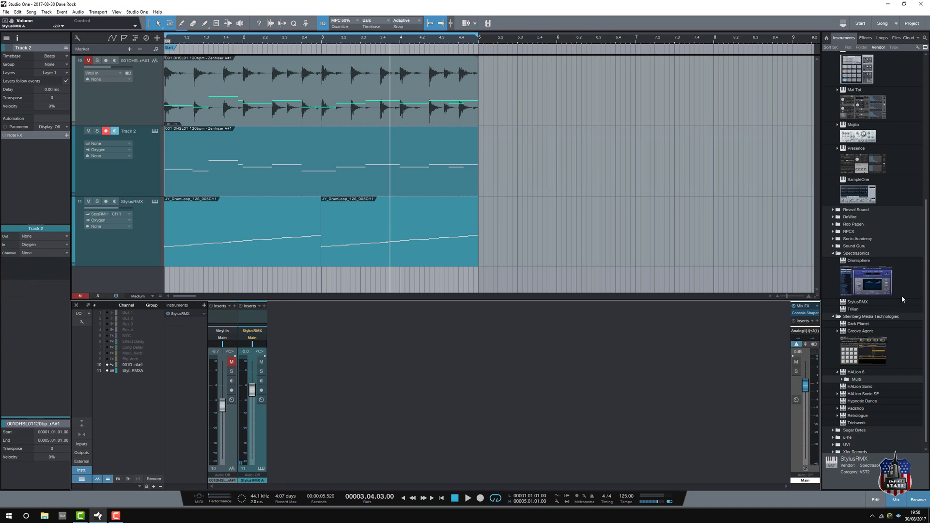
- Locate and select the Transfuser Deep Trans Bass preset in the instrument browser
{"action": "scroll", "coordinate": [894, 305], "scroll_direction": "up", "scroll_amount": 5}
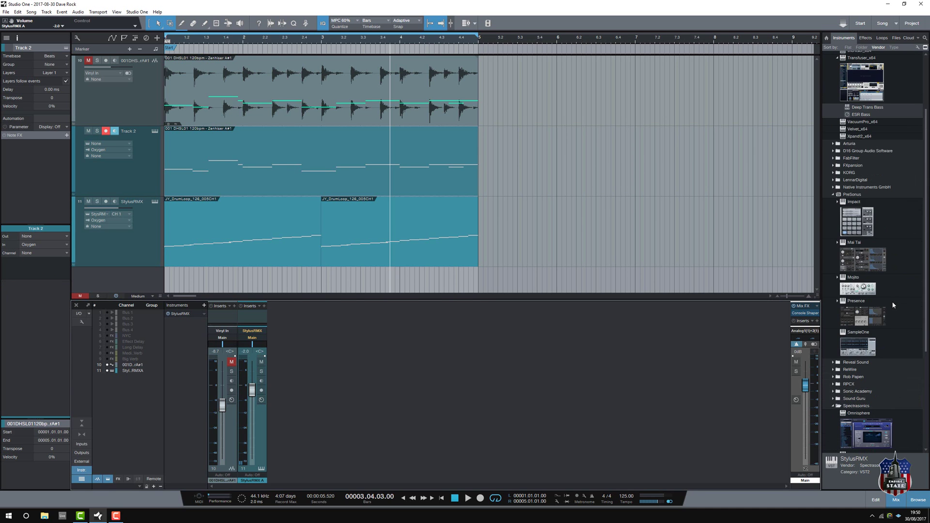
{"action": "scroll", "coordinate": [894, 304], "scroll_direction": "up", "scroll_amount": 3}
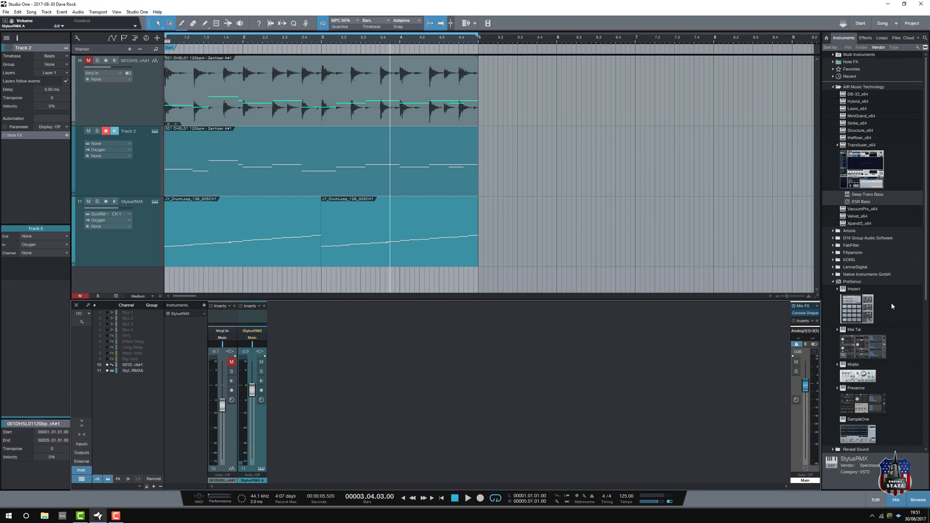
{"action": "left_click", "coordinate": [868, 195]}
- Load Deep Trans Bass onto Track 2 and audition it
{"action": "left_click_drag", "start_coordinate": [867, 196], "coordinate": [267, 166]}
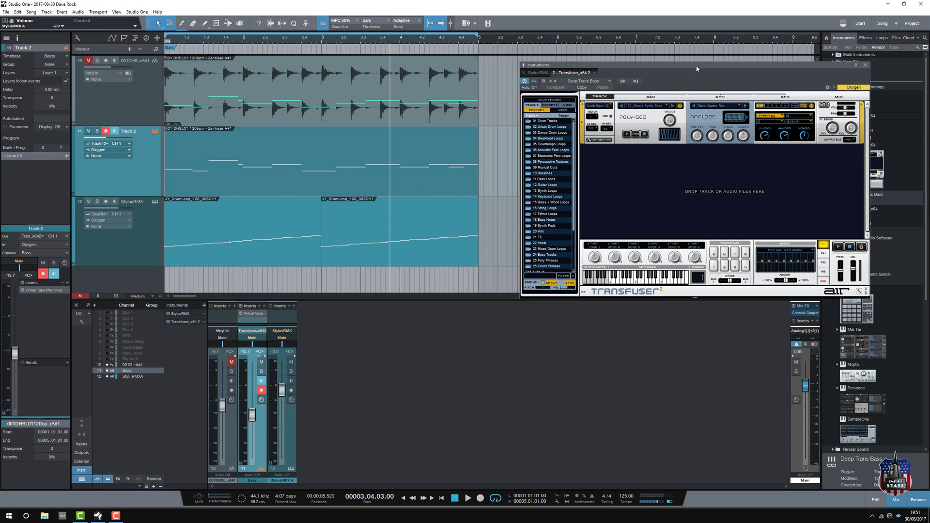
{"action": "left_click_drag", "start_coordinate": [697, 68], "coordinate": [666, 218]}
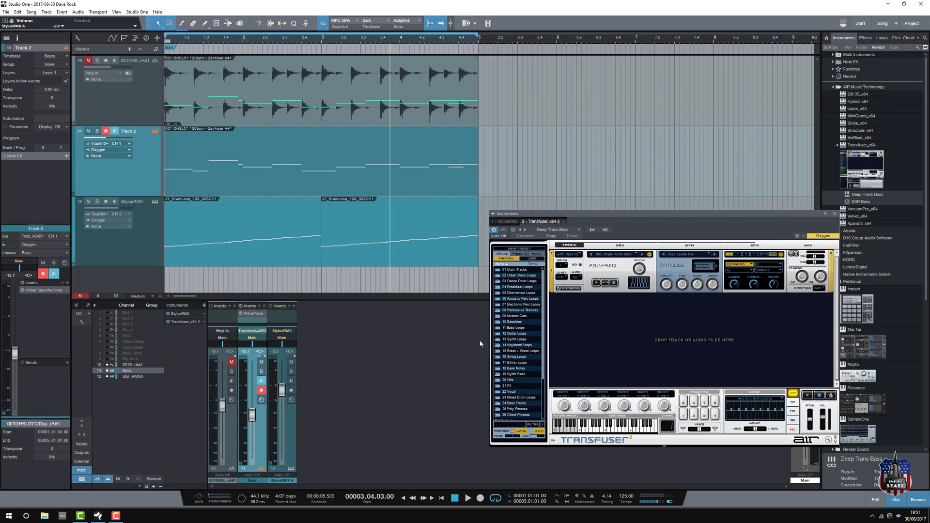
{"action": "key", "text": "space"}
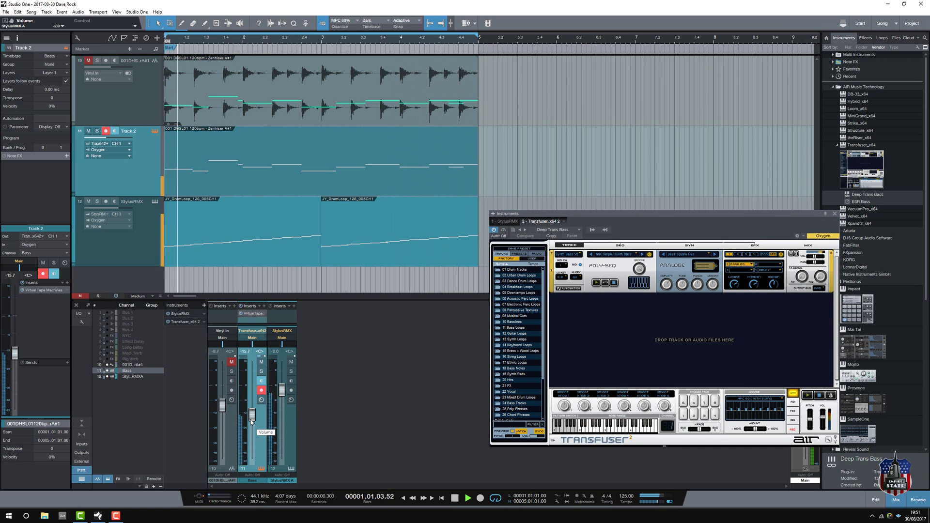
{"action": "left_click_drag", "start_coordinate": [674, 214], "coordinate": [520, 230]}
{"action": "key", "text": "space"}
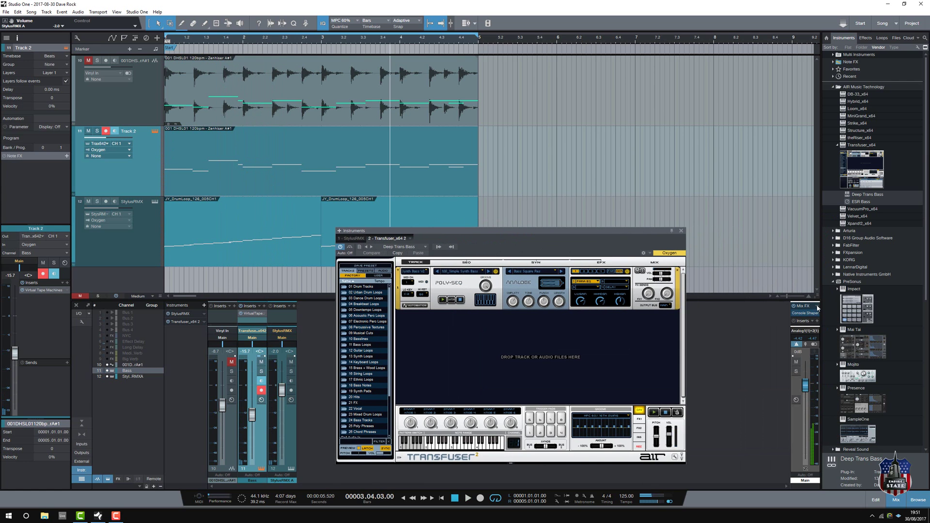
- Add Console Shaper to the main bus, toggle its power for comparison, and play the loop
{"action": "left_click", "coordinate": [818, 308]}
{"action": "left_click", "coordinate": [840, 321]}
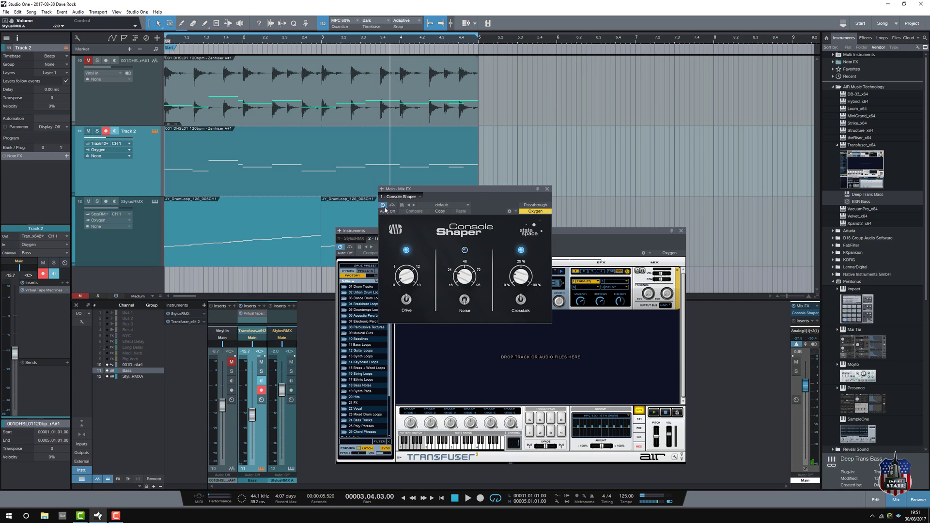
{"action": "left_click", "coordinate": [382, 206]}
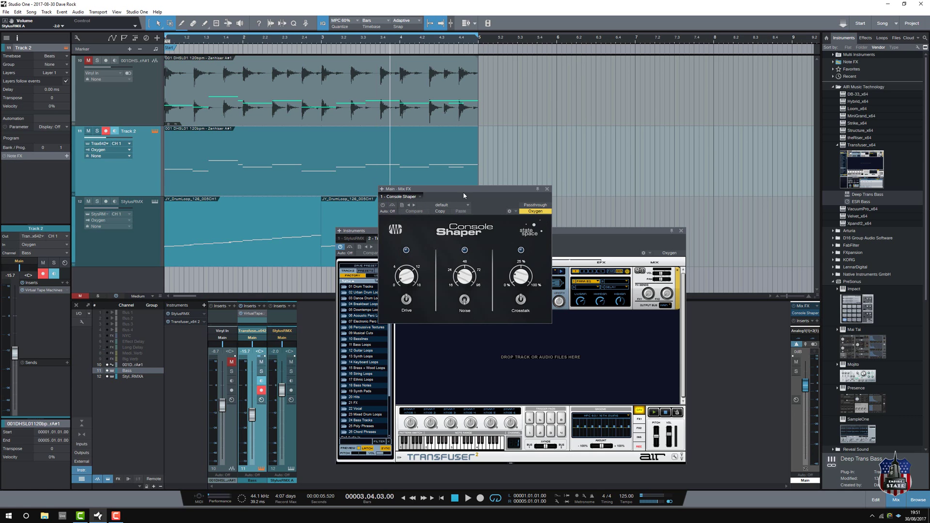
{"action": "left_click", "coordinate": [548, 189]}
{"action": "key", "text": "space"}
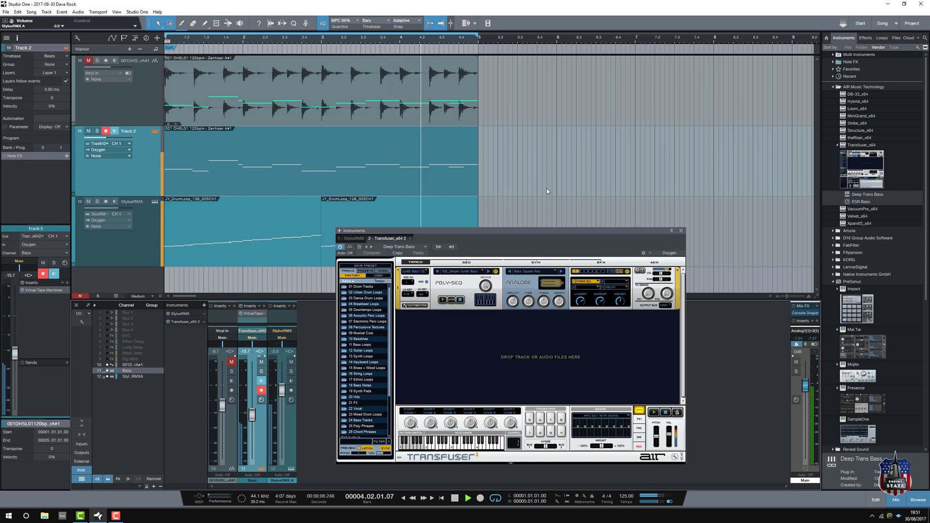
- Transpose all Track 2 bass notes up one octave in the note editor
{"action": "key", "text": "space"}
{"action": "key", "text": "F2"}
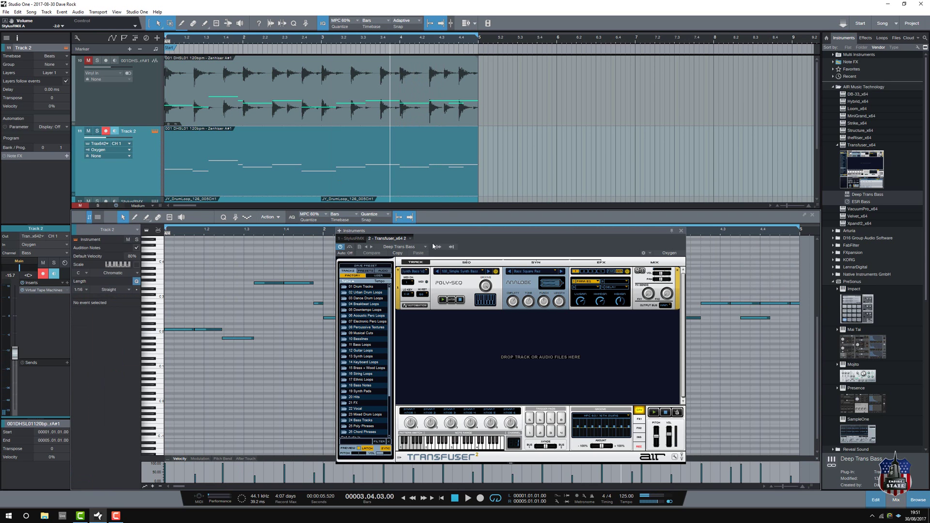
{"action": "left_click_drag", "start_coordinate": [469, 232], "coordinate": [671, 223]}
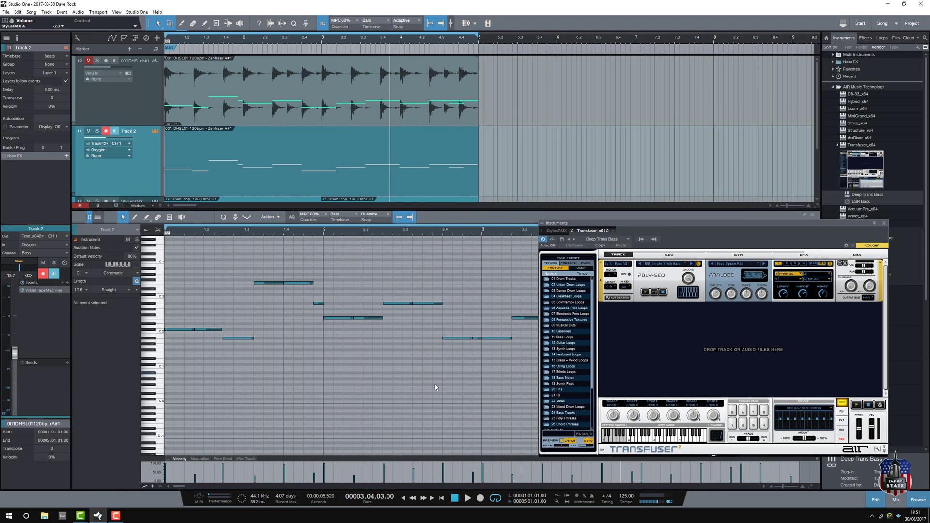
{"action": "left_click", "coordinate": [884, 224]}
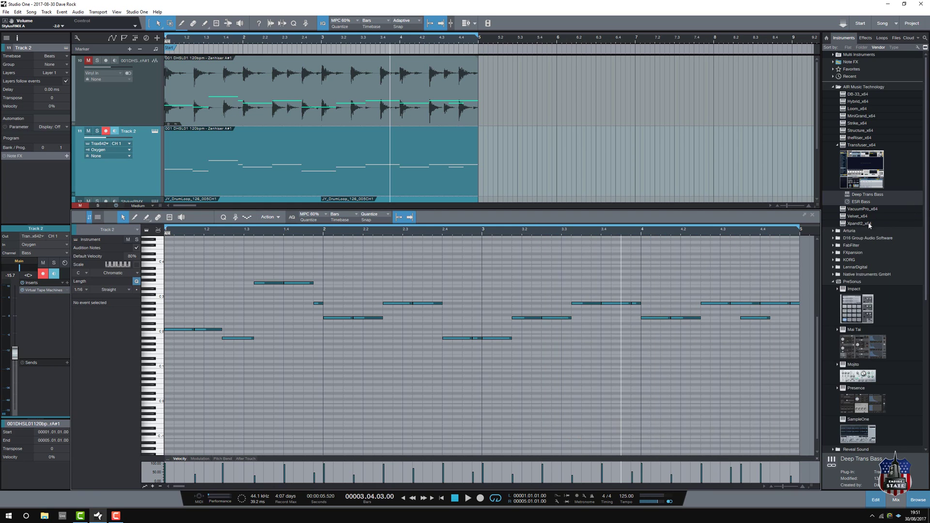
{"action": "key", "text": "ctrl+a"}
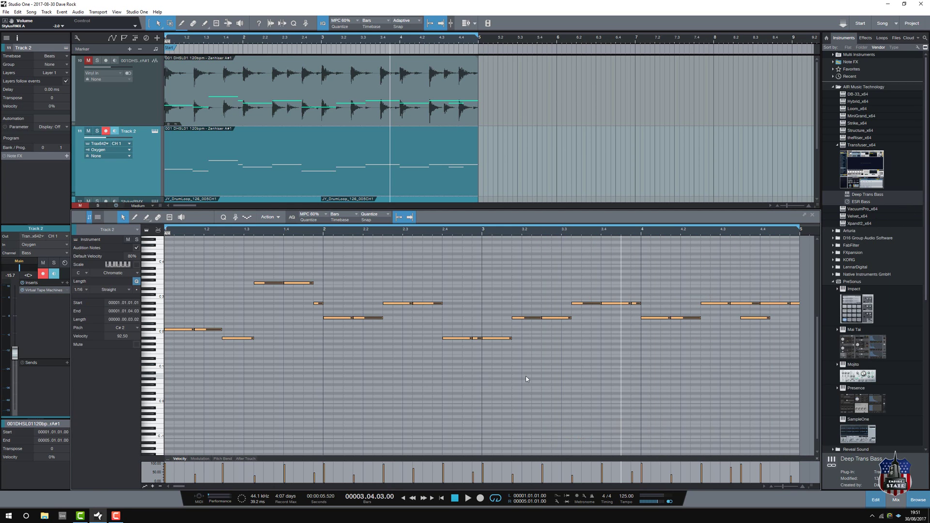
{"action": "right_click", "coordinate": [502, 342]}
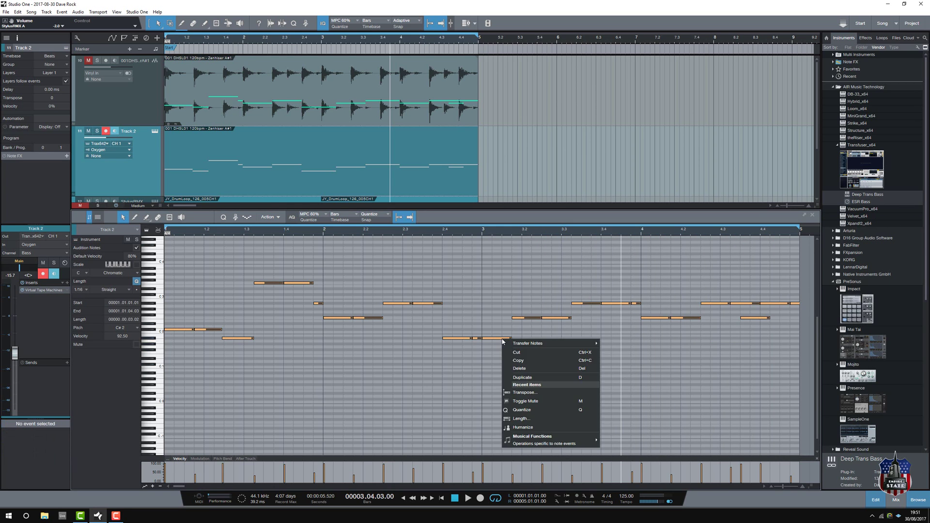
{"action": "left_click", "coordinate": [523, 393]}
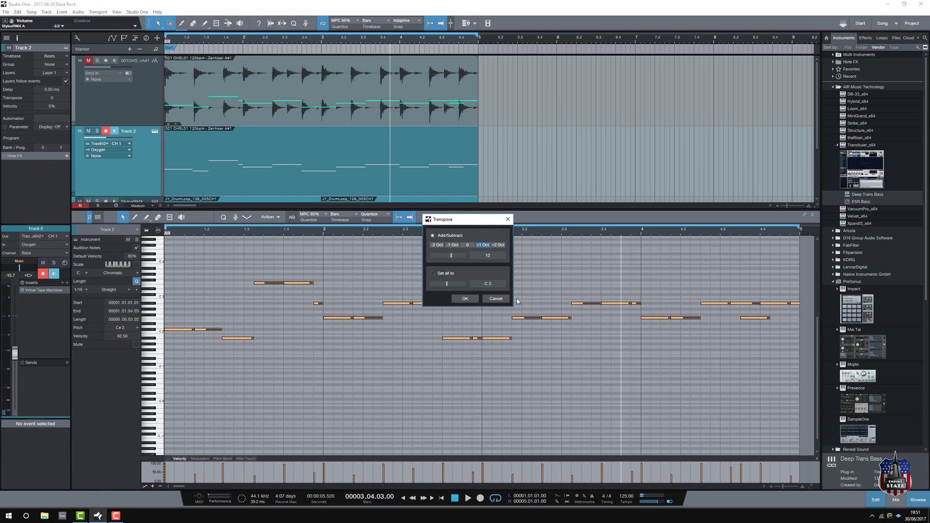
{"action": "left_click", "coordinate": [465, 299]}
- Raise the Bass fader from -15.7 dB to -4.4 dB and lower the StylusRMX drums
{"action": "key", "text": "space"}
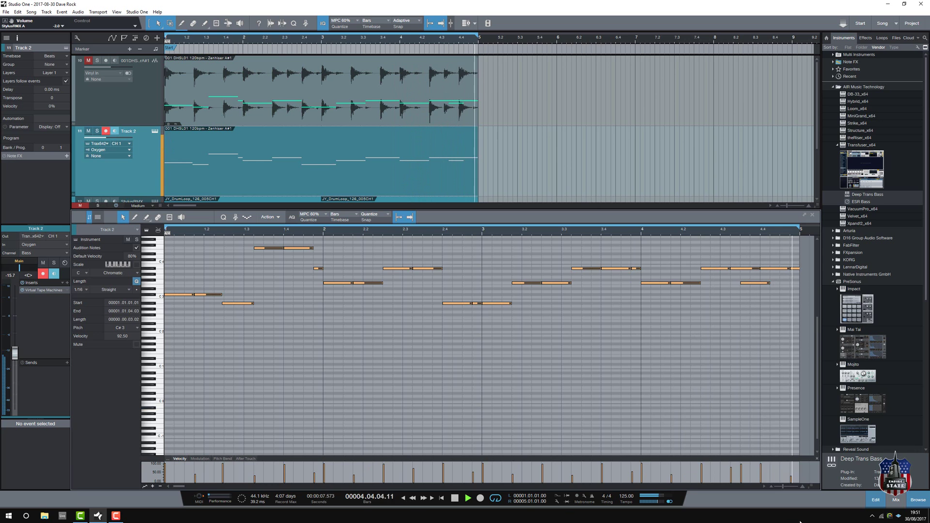
{"action": "left_click", "coordinate": [897, 500]}
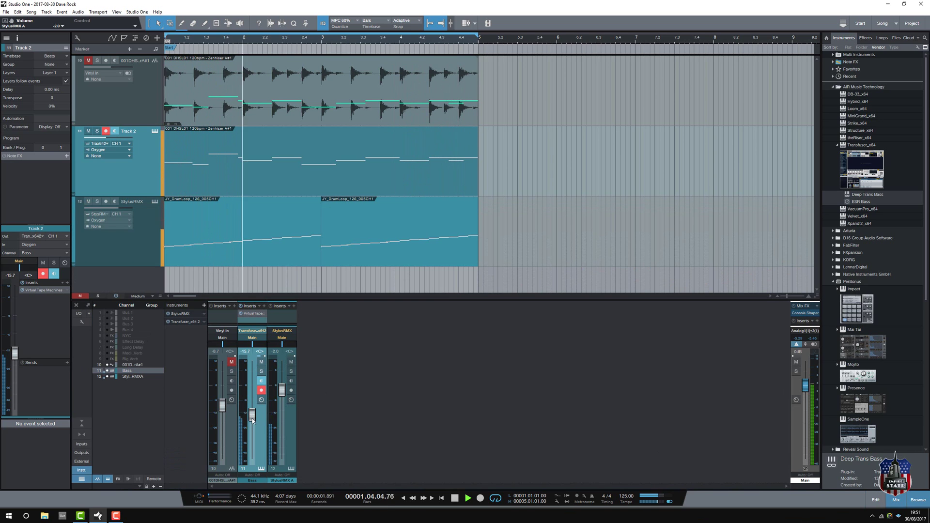
{"action": "left_click_drag", "start_coordinate": [253, 421], "coordinate": [256, 402]}
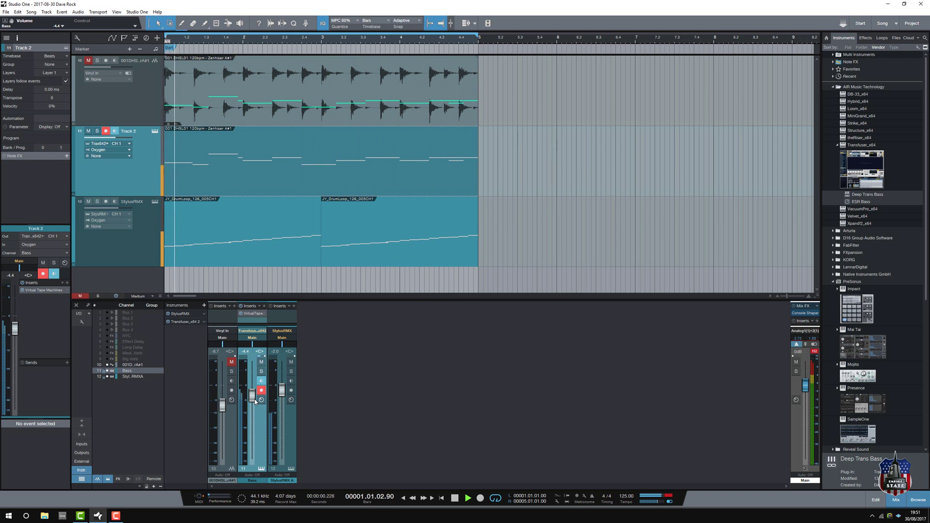
{"action": "left_click_drag", "start_coordinate": [281, 393], "coordinate": [253, 398]}
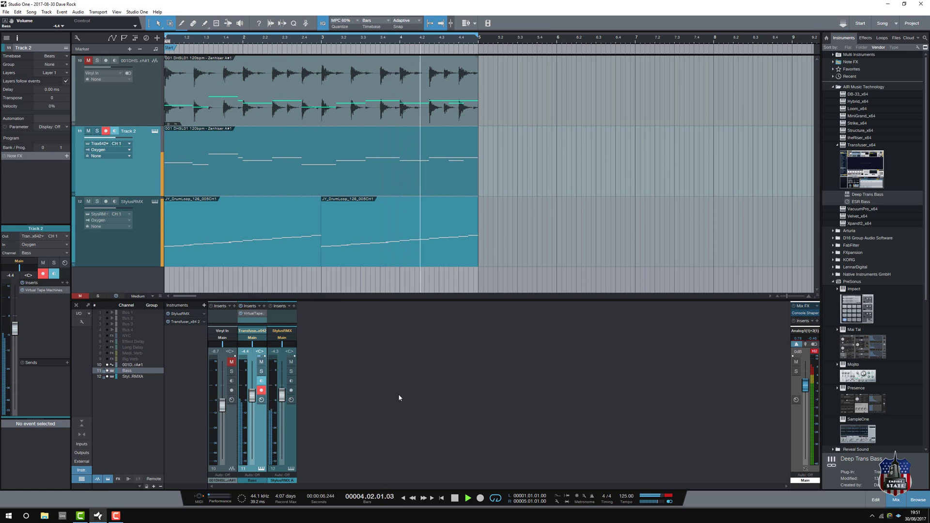
- Apply the MPC 60% groove to the Track 2 bass part
{"action": "key", "text": "space"}
{"action": "left_click", "coordinate": [413, 181]}
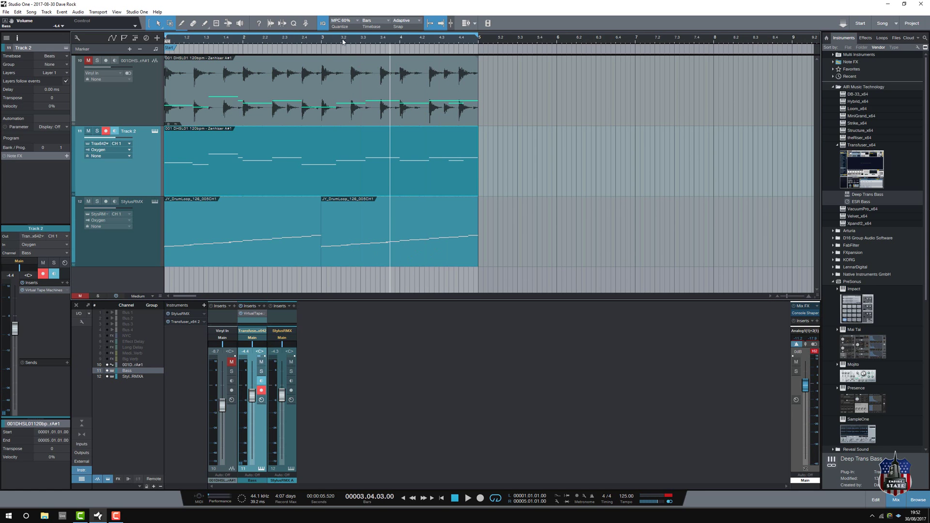
{"action": "left_click", "coordinate": [293, 25]}
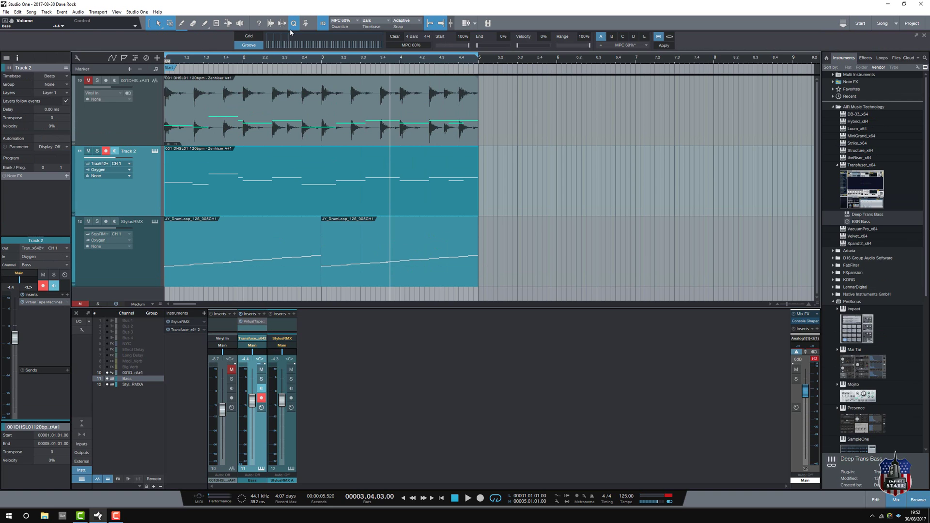
{"action": "left_click", "coordinate": [628, 46]}
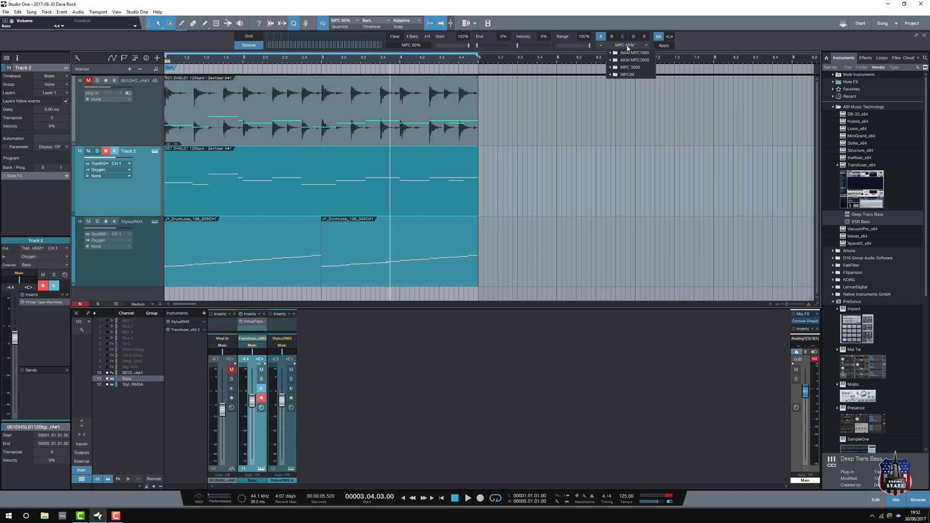
{"action": "left_click", "coordinate": [643, 49]}
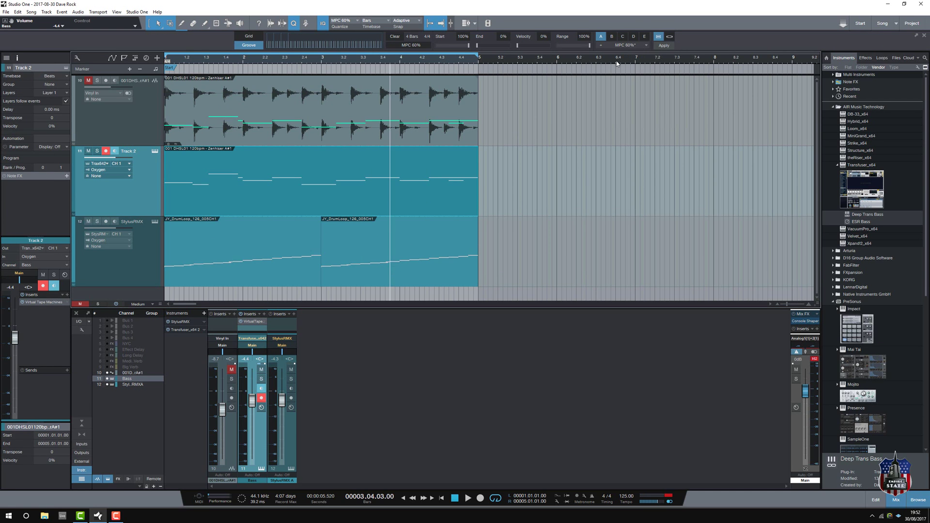
{"action": "left_click", "coordinate": [662, 45]}
- Play the loop and raise the StylusRMX drum fader to -2.4 dB
{"action": "key", "text": "space"}
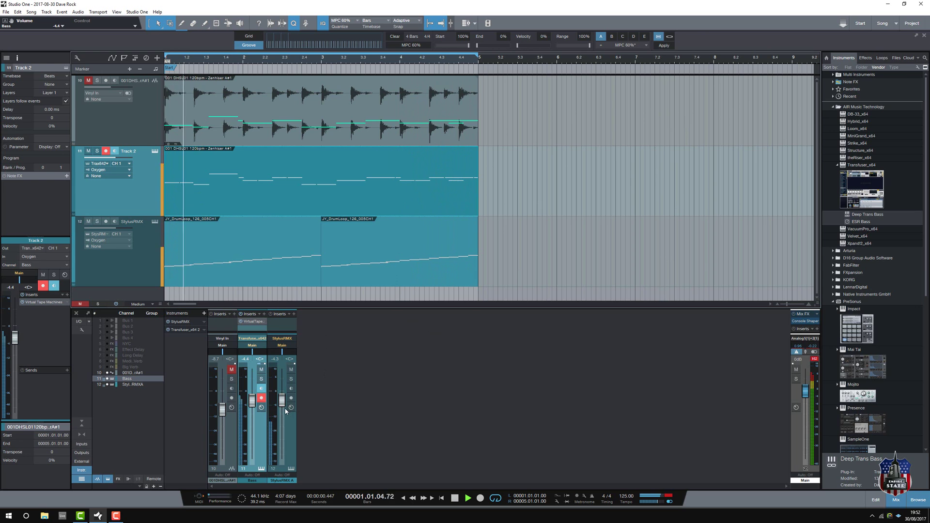
{"action": "left_click_drag", "start_coordinate": [282, 410], "coordinate": [283, 403]}
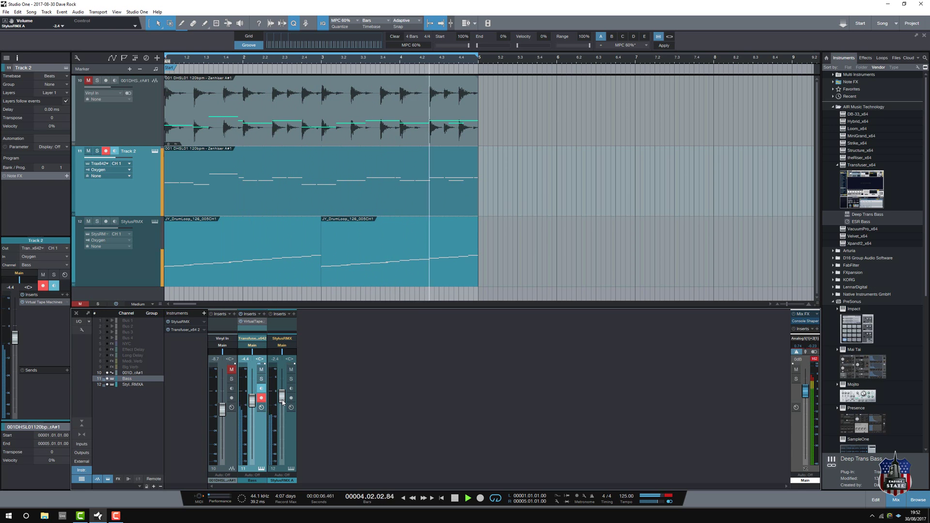
{"action": "key", "text": "space"}
- Paint two short bass notes, one early in bar 1 and an F3 at bar 4, then audition
{"action": "double_click", "coordinate": [413, 189]}
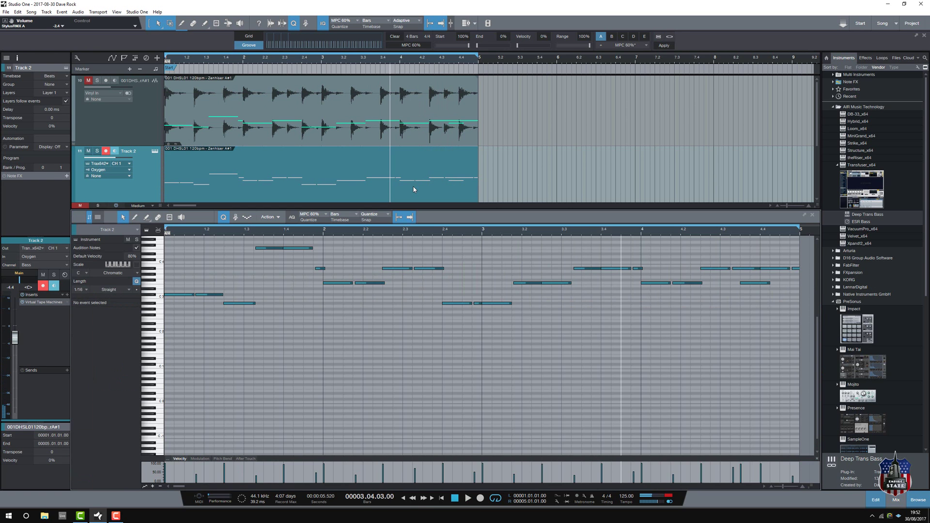
{"action": "scroll", "coordinate": [428, 316], "scroll_direction": "up", "scroll_amount": 2}
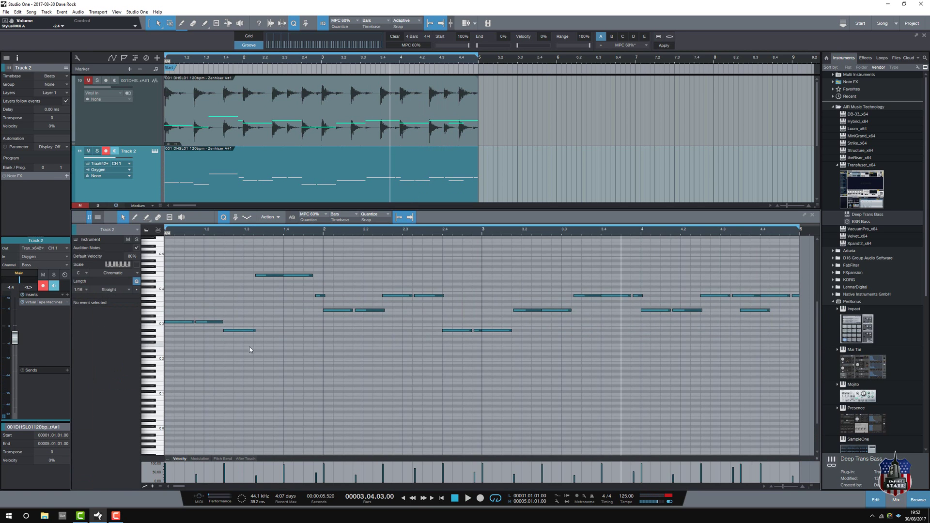
{"action": "left_click", "coordinate": [146, 221]}
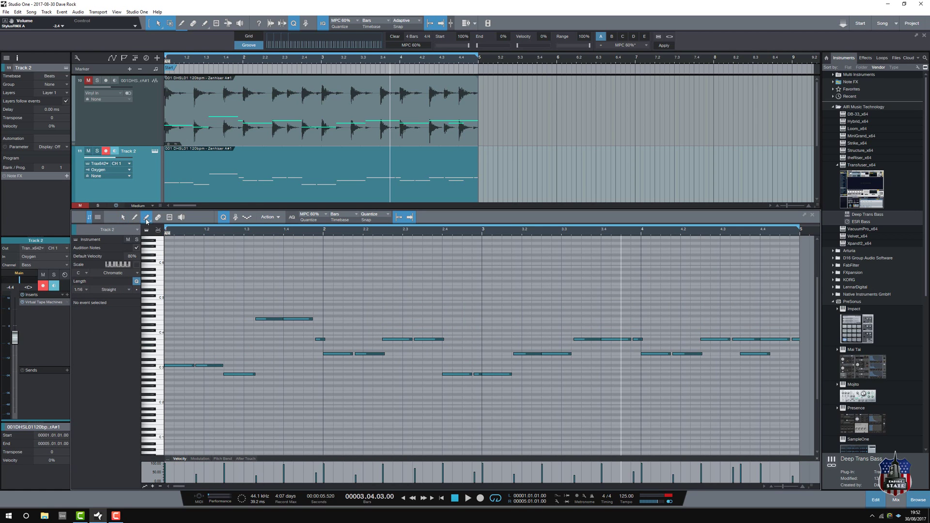
{"action": "left_click", "coordinate": [249, 319]}
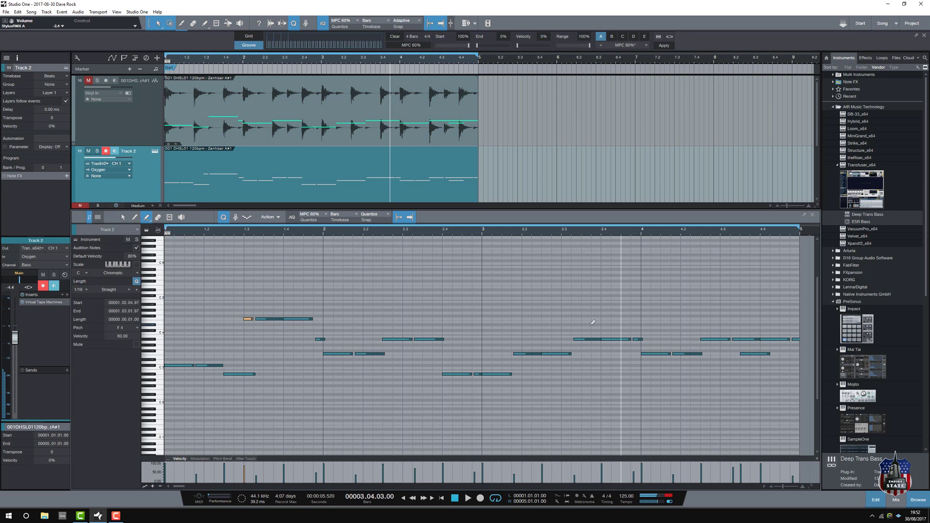
{"action": "left_click", "coordinate": [707, 353]}
{"action": "key", "text": "space"}
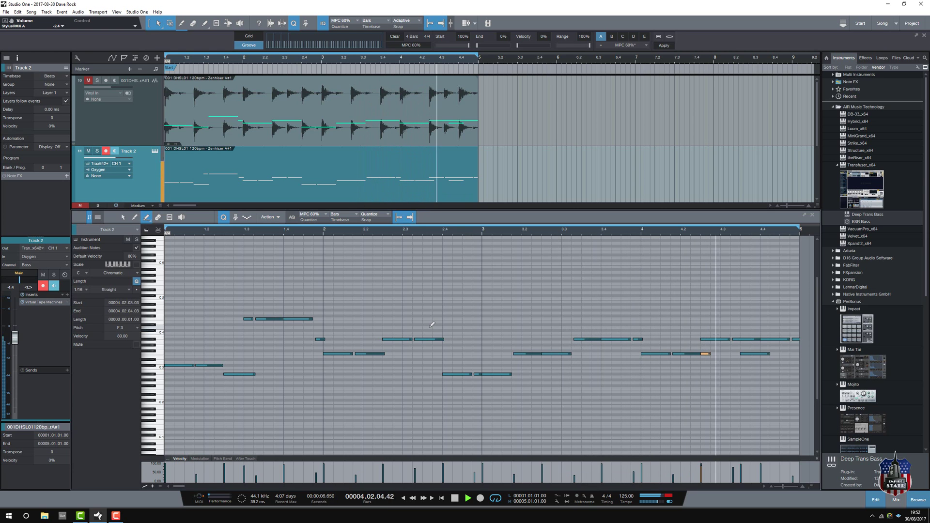
{"action": "key", "text": "space"}
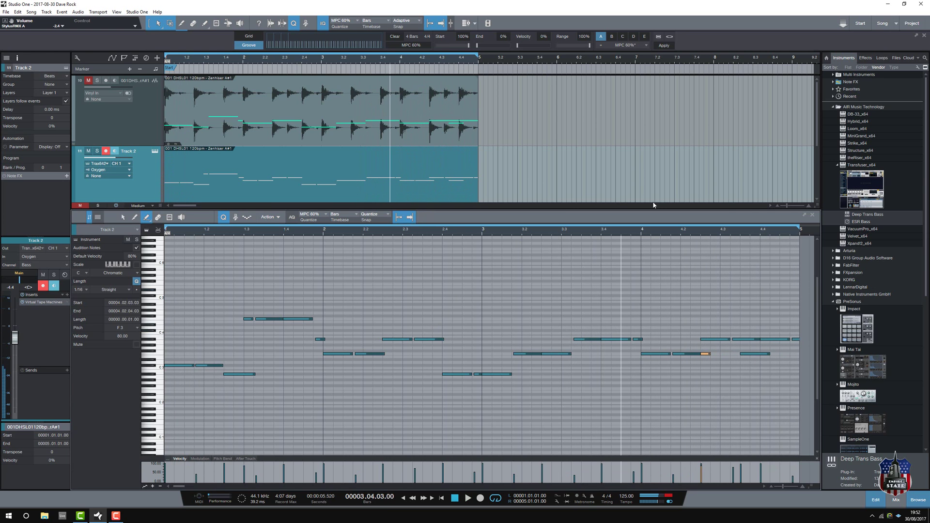
- Close Track 2's piano-roll editor to reveal the full three-track arrangement
{"action": "left_click", "coordinate": [814, 216]}
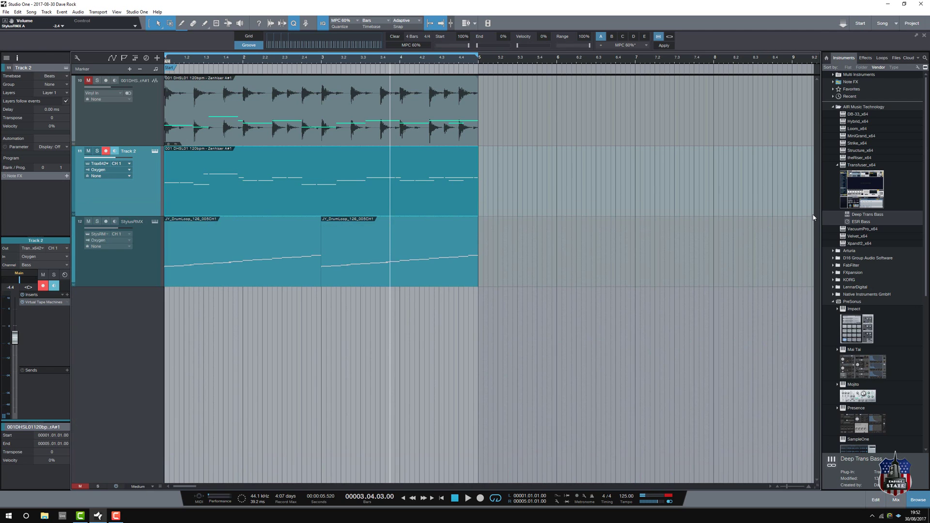